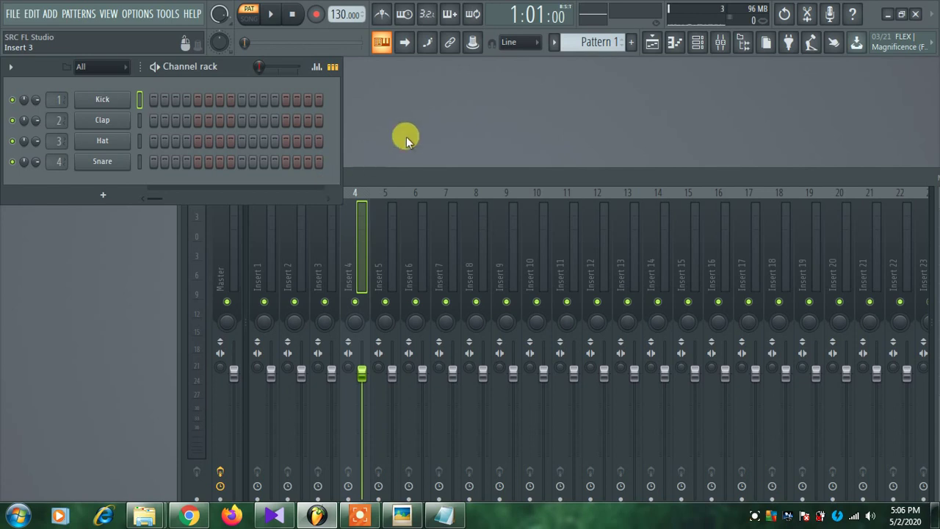
Set the project tempo to 60 BPM, turn on the metronome and audition the beat before stopping playback.
scroll(339, 18, "down", 10)
scroll(339, 18, "down", 20)
scroll(340, 18, "down", 10)
scroll(340, 15, "down", 3)
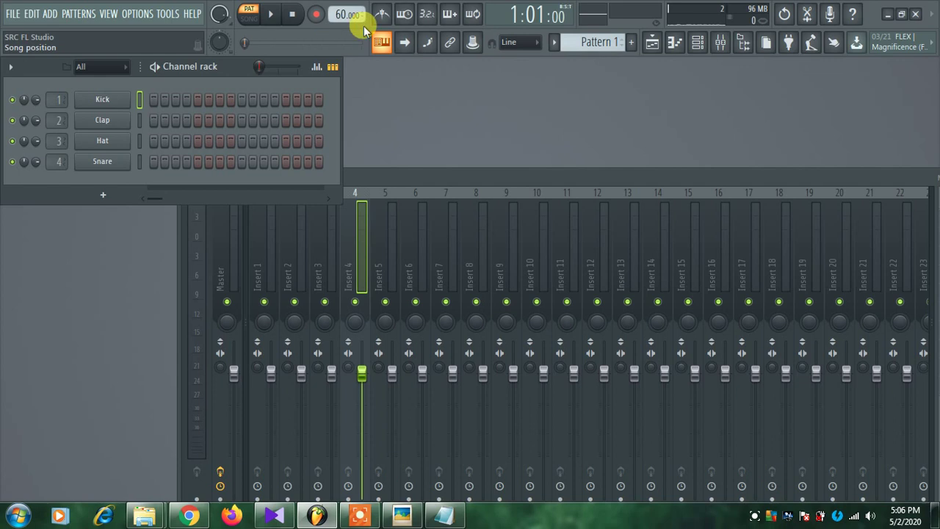
key("space")
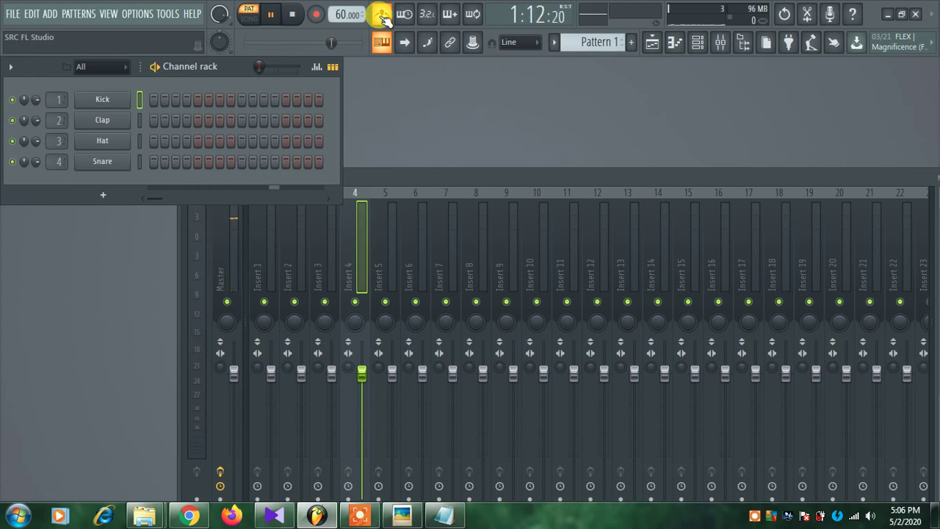
key("space")
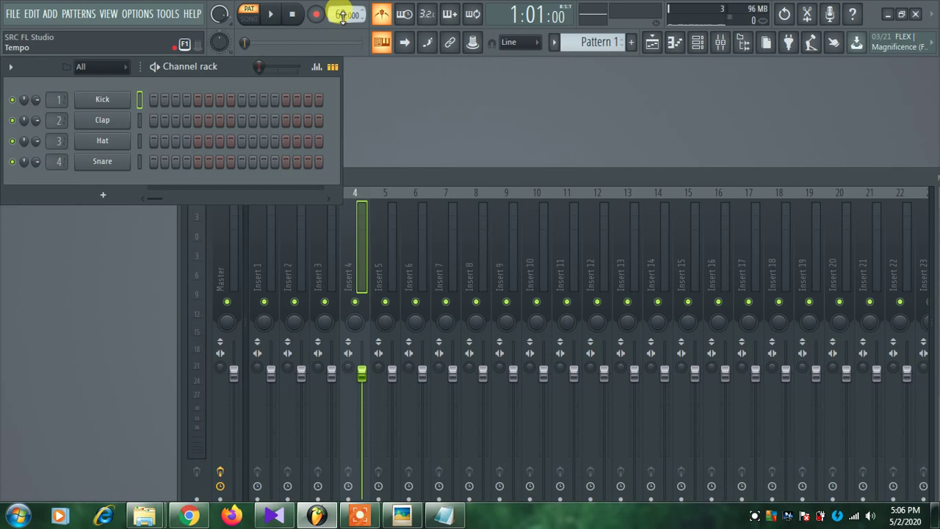
Raise the tempo to 120 BPM and listen briefly to the metronome at that speed.
left_click_drag(341, 17, 340, 14)
scroll(341, 15, "up", 12)
key("space")
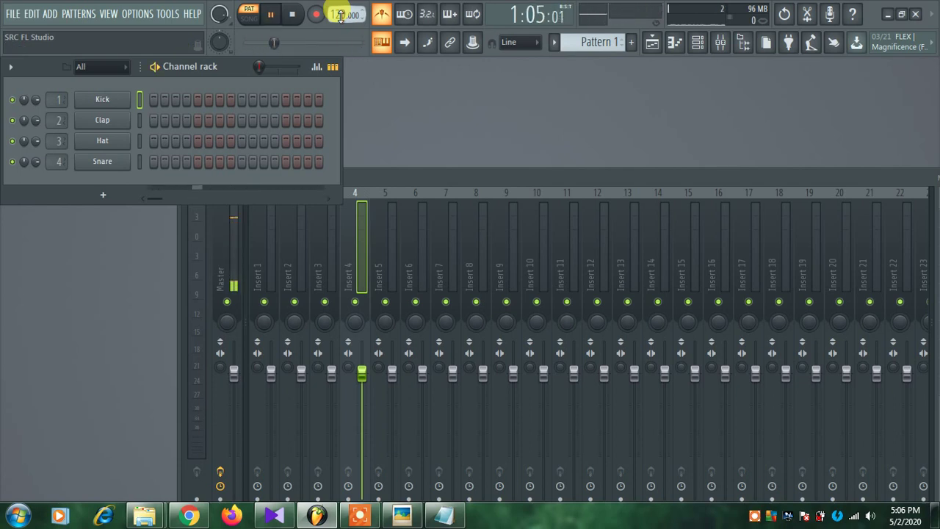
key("space")
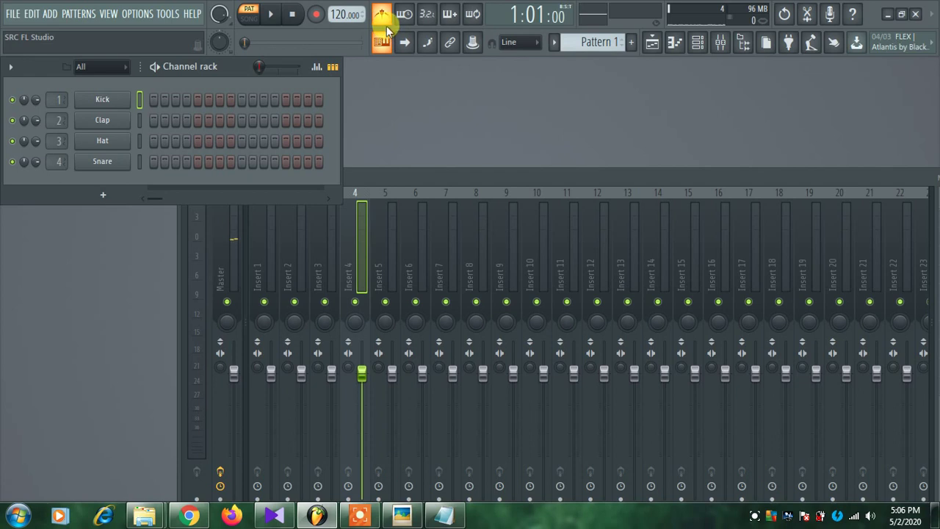
Set the tempo to 115 BPM by tapping the beat in the Tempo tapper, and close the tapper.
right_click(342, 16)
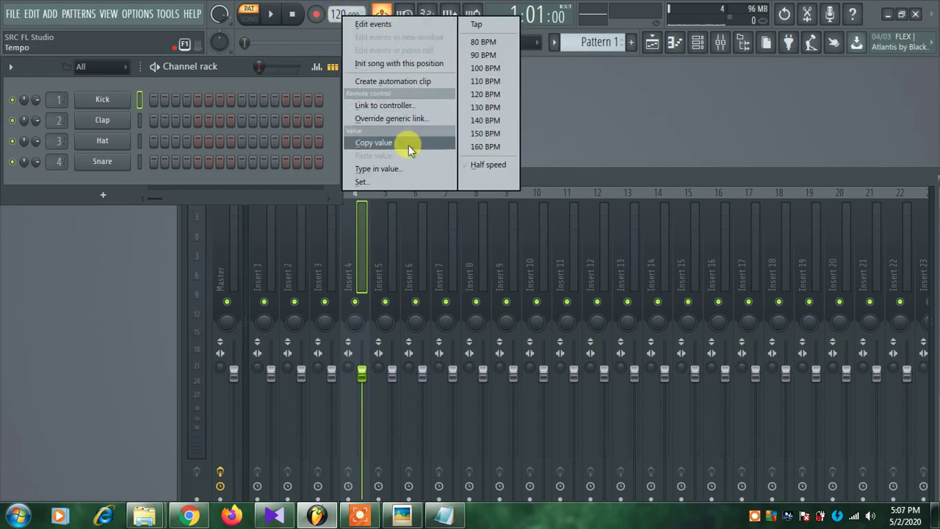
left_click(478, 25)
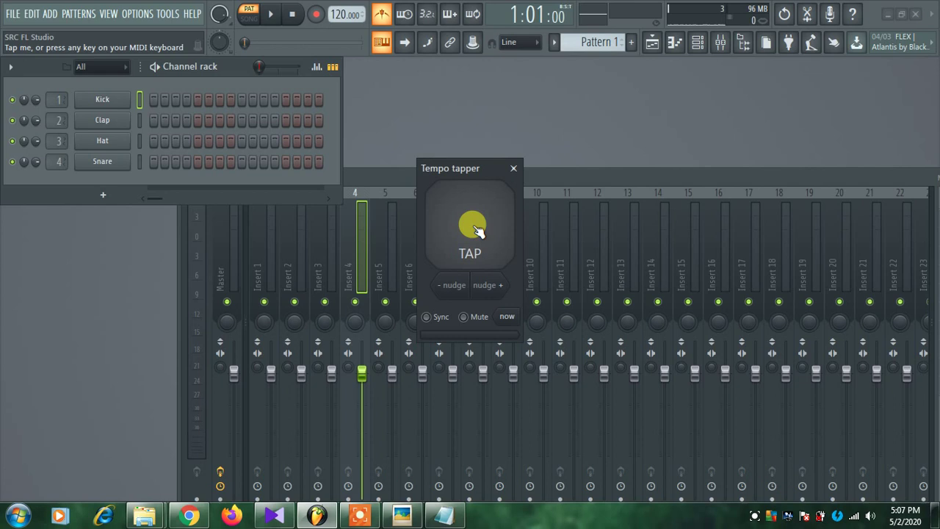
left_click(478, 231)
left_click(478, 231)
left_click(478, 231)
left_click(477, 231)
left_click(478, 230)
left_click(477, 231)
left_click(477, 231)
left_click(477, 231)
left_click(477, 231)
left_click(478, 231)
left_click(477, 230)
left_click(478, 230)
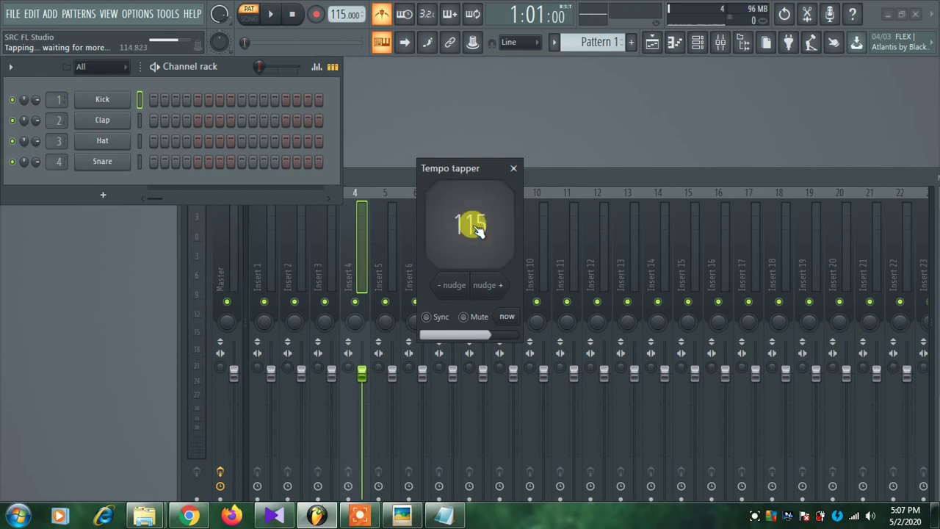
left_click(513, 170)
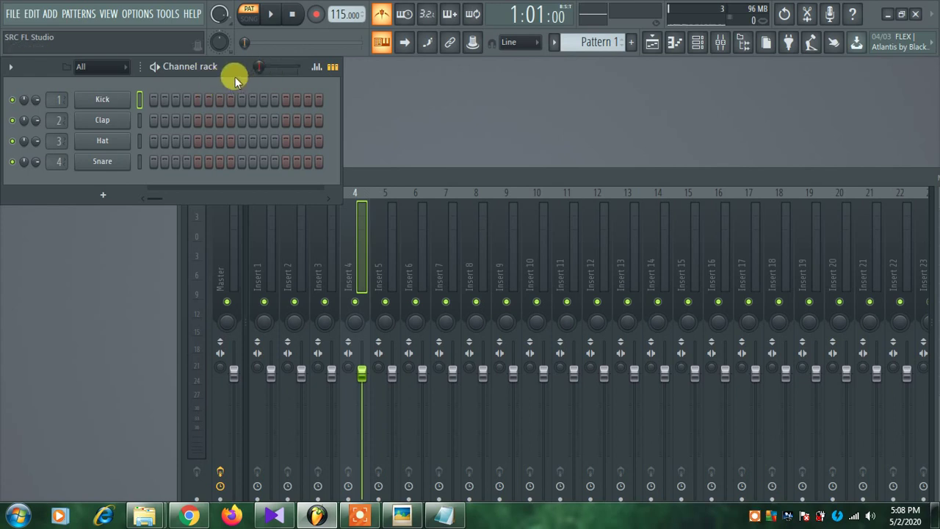
Examine the 4/4 = 1/4x4 notes in Notepad and the quarter-note row of the note and rest chart in Chrome.
left_click(463, 518)
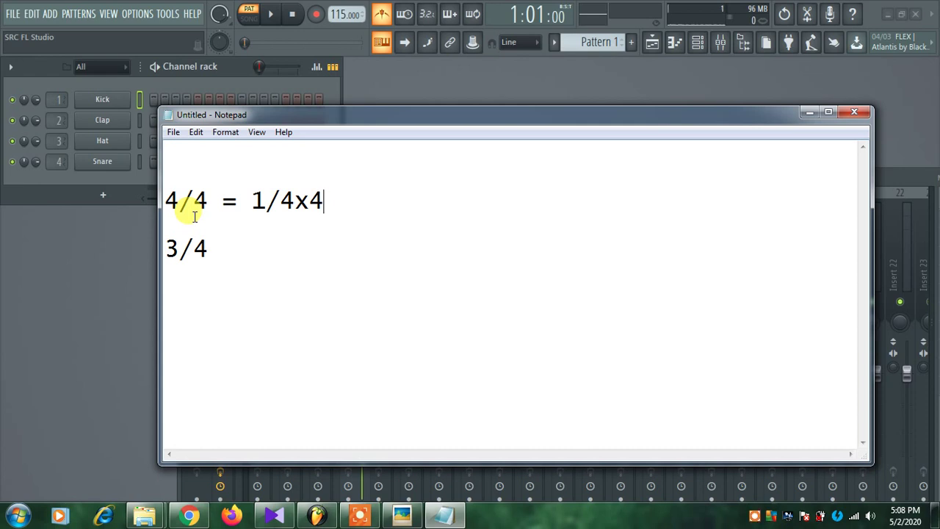
left_click_drag(208, 200, 163, 199)
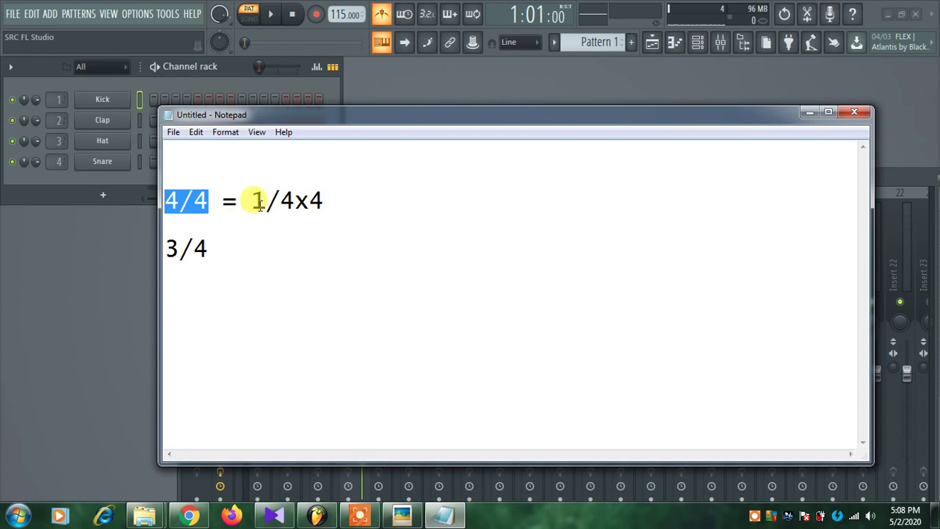
left_click_drag(259, 203, 322, 202)
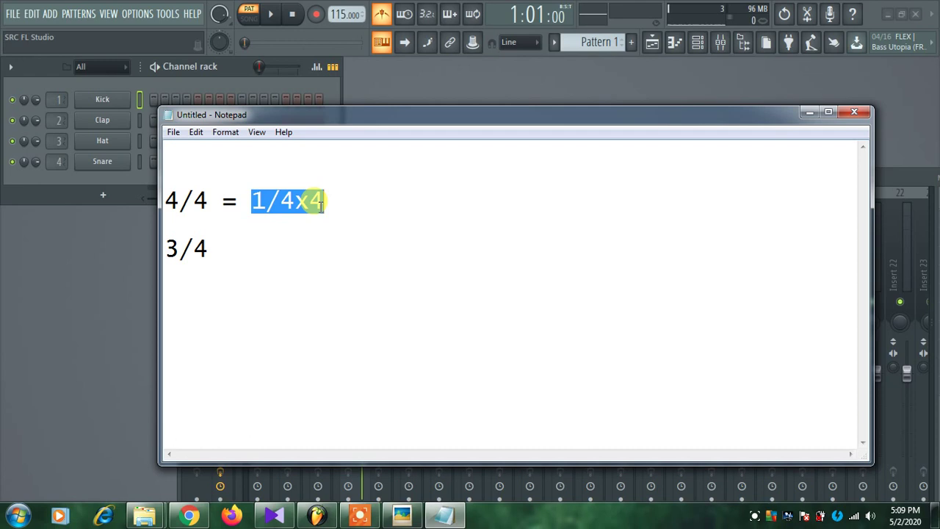
left_click(188, 518)
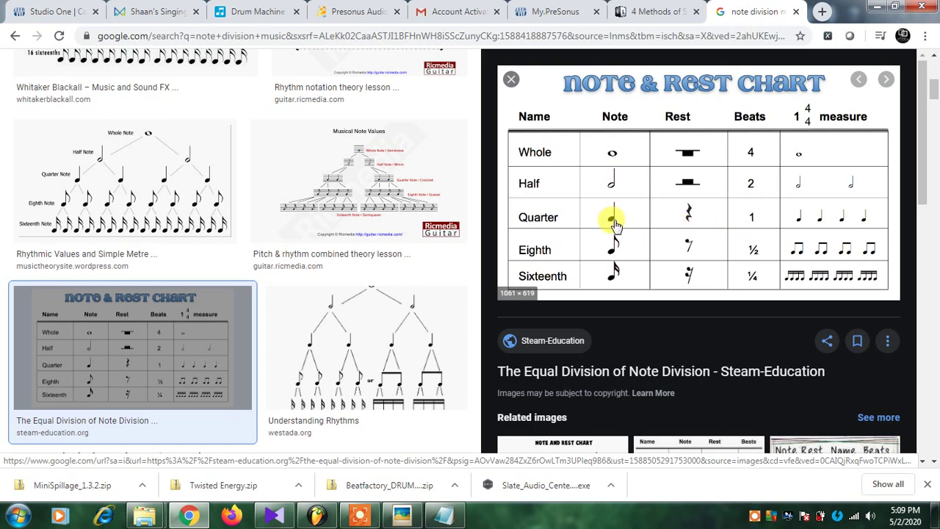
left_click(876, 6)
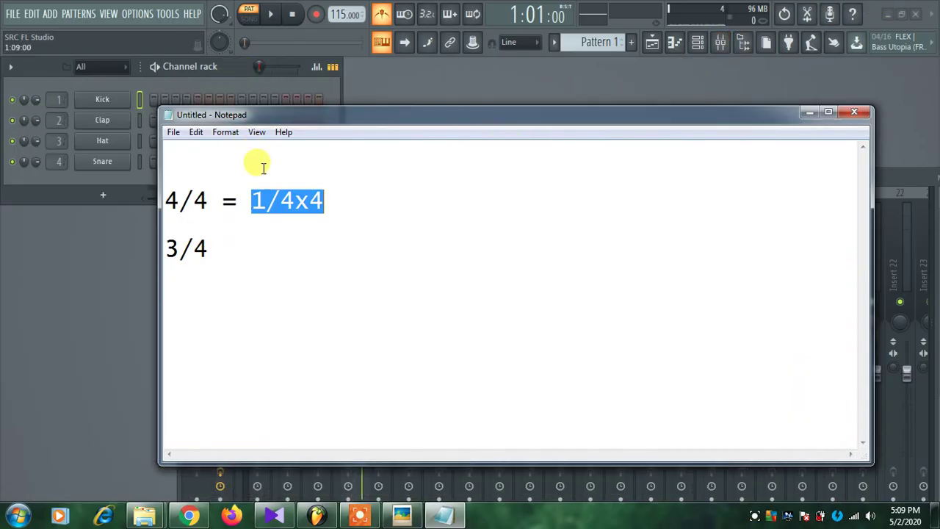
left_click(291, 204)
left_click_drag(292, 204, 259, 204)
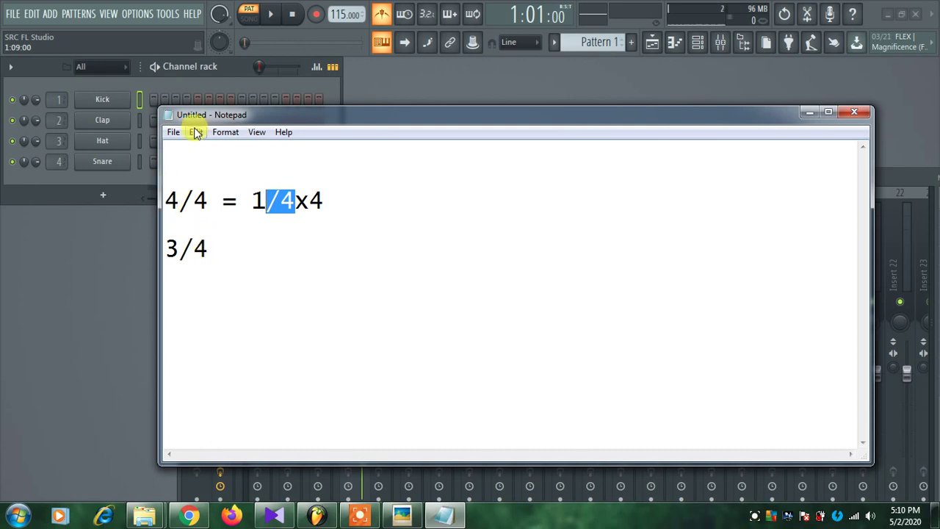
Back in FL Studio, check the time signature numerator and denominator in the project general settings against the Notepad notes.
left_click(223, 75)
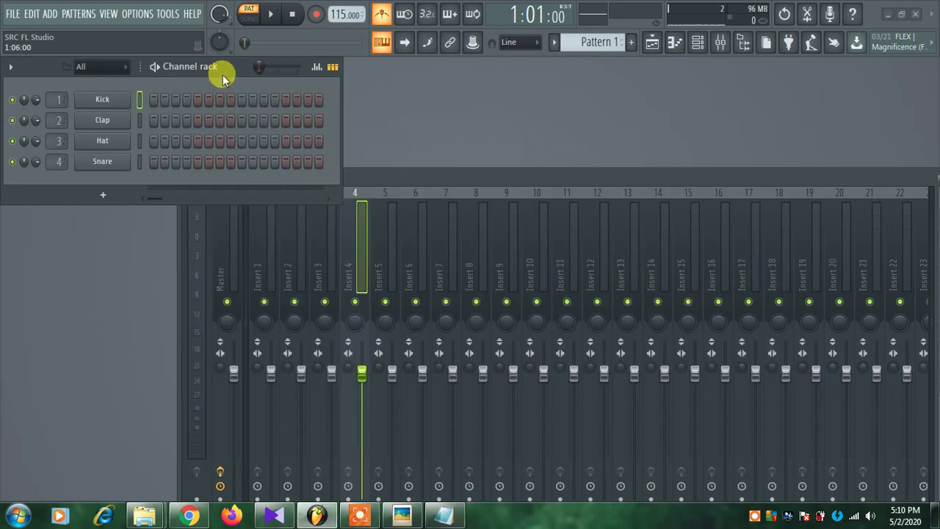
left_click(135, 14)
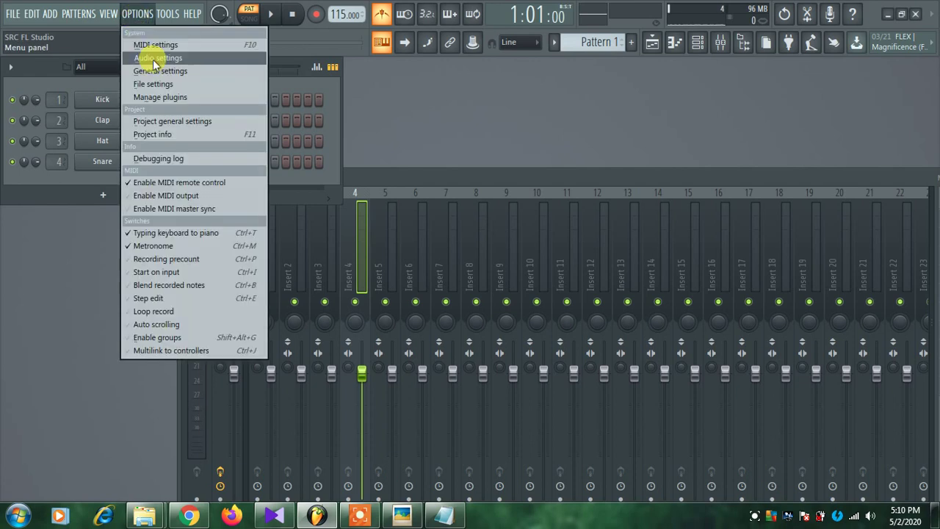
left_click(169, 121)
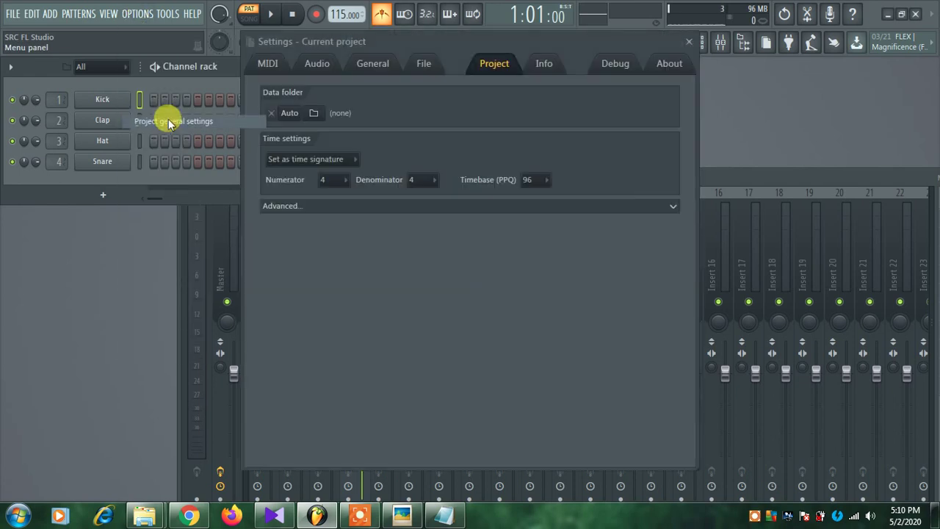
left_click(338, 163)
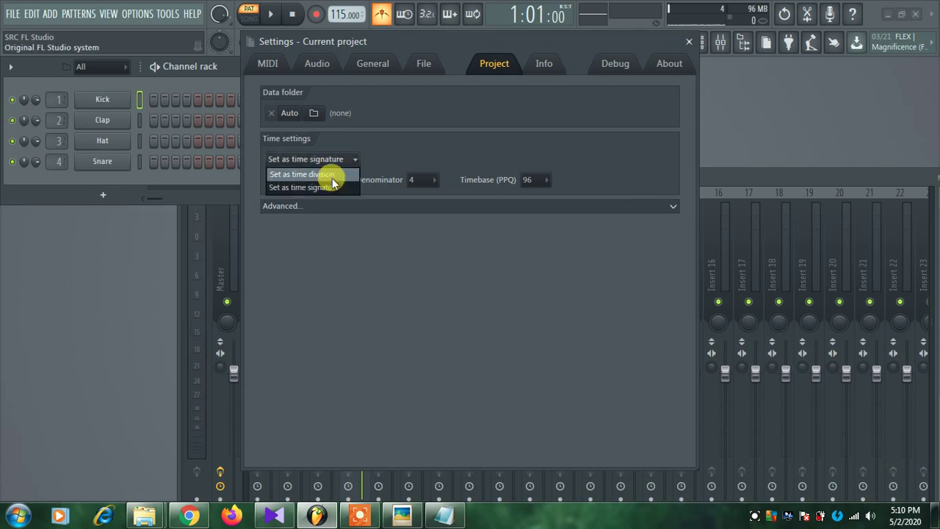
left_click(369, 163)
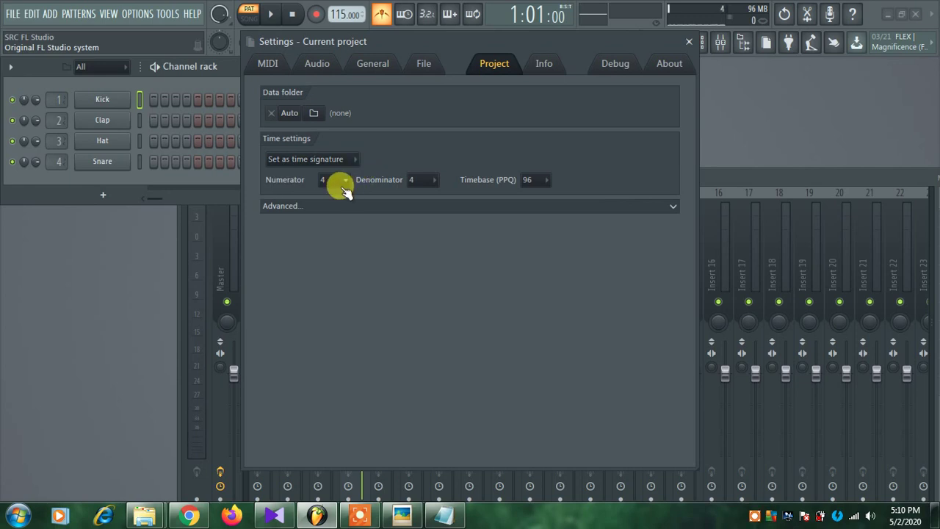
left_click(444, 516)
left_click_drag(217, 199, 157, 201)
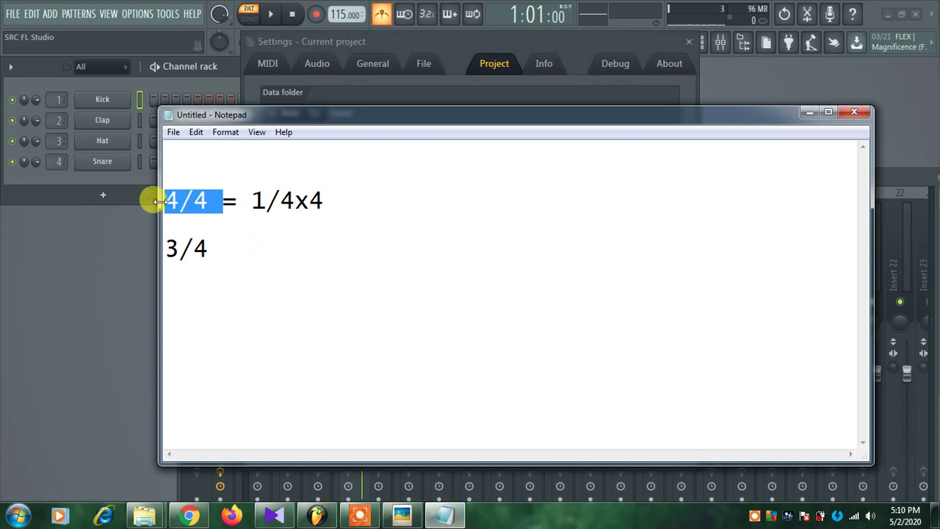
left_click(517, 39)
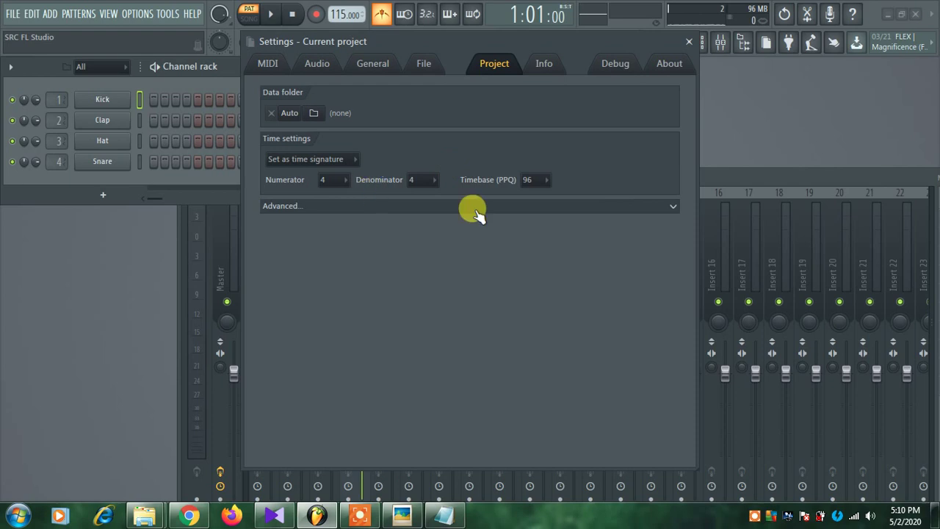
left_click(693, 41)
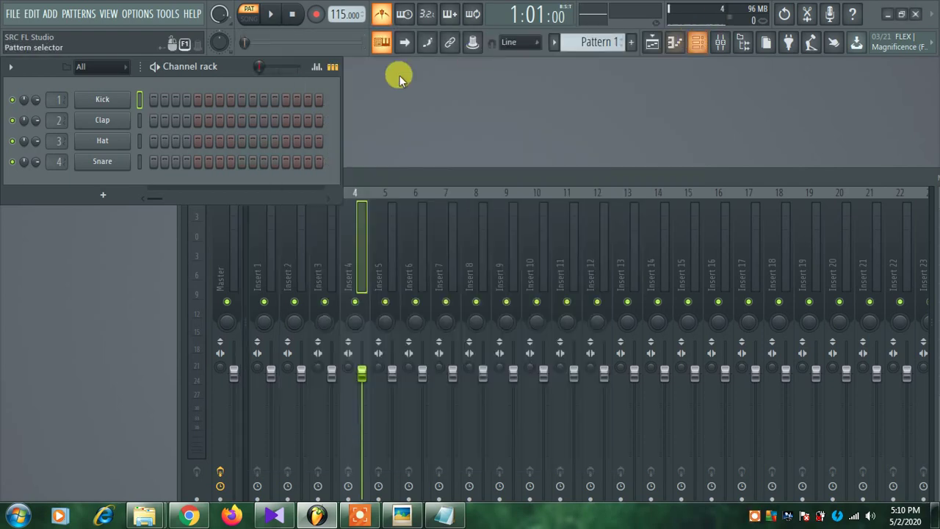
Program kicks on steps 1 and 9 and snares on steps 5 and 13, and start playback of the pattern.
left_click(198, 161)
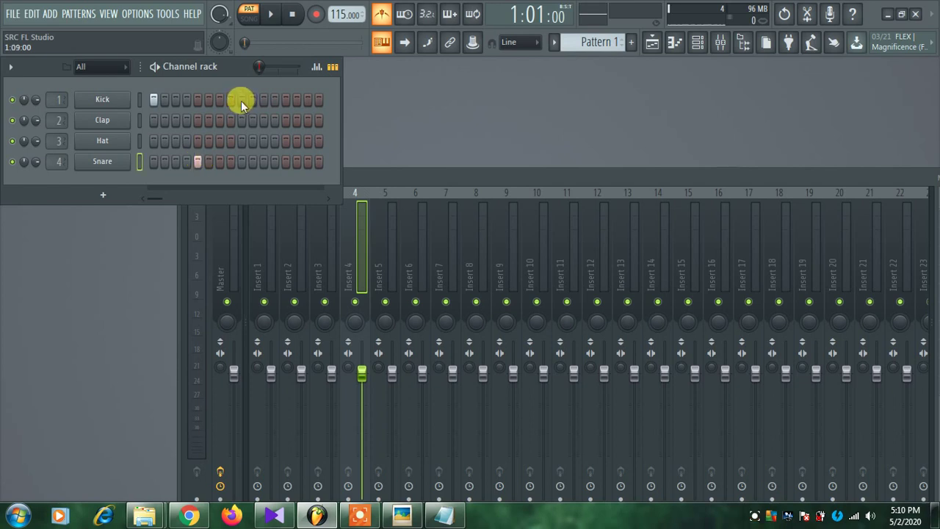
left_click(242, 99)
left_click(286, 163)
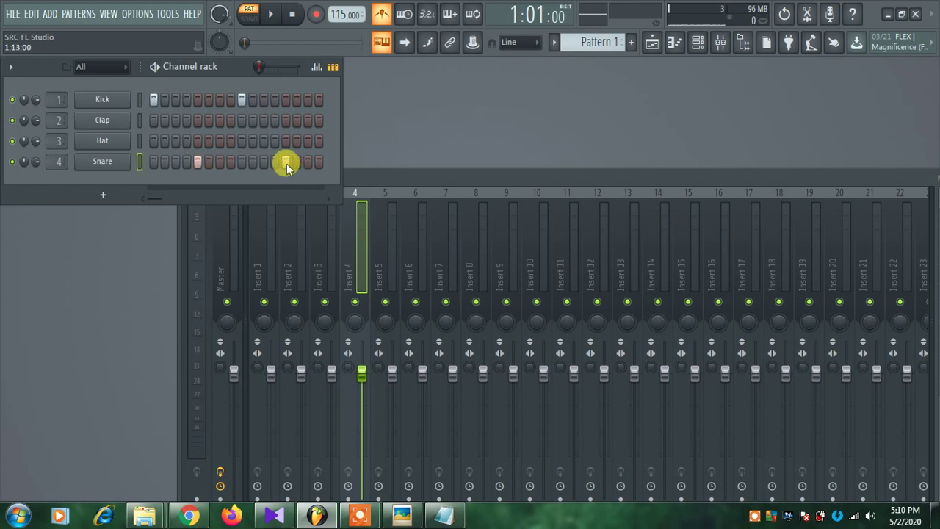
left_click(271, 14)
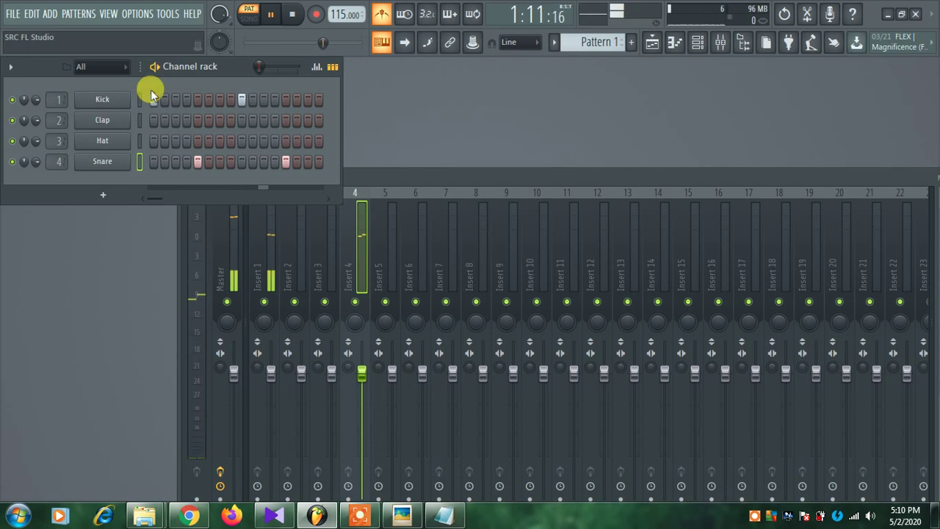
Try filling the Hat channel every 4 steps and every 8 steps while the pattern plays.
right_click(108, 142)
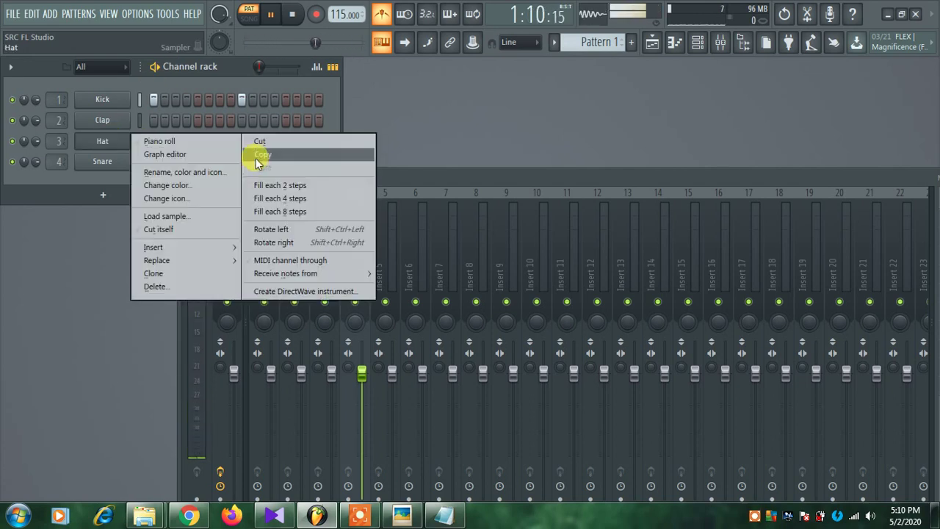
left_click(279, 200)
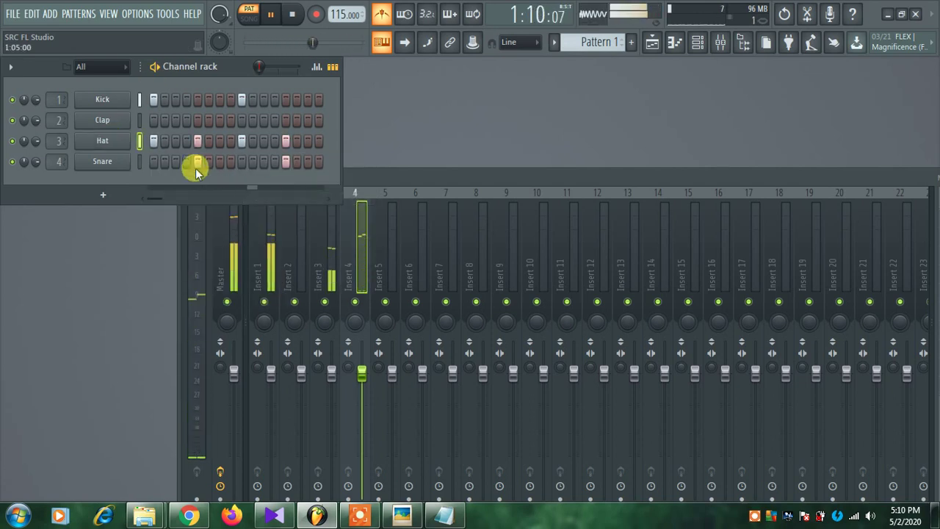
right_click(109, 144)
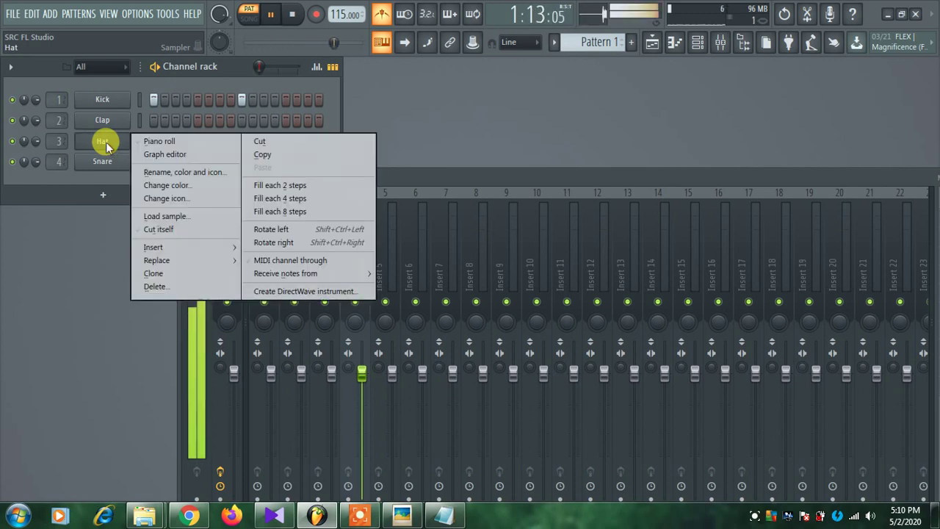
left_click(301, 211)
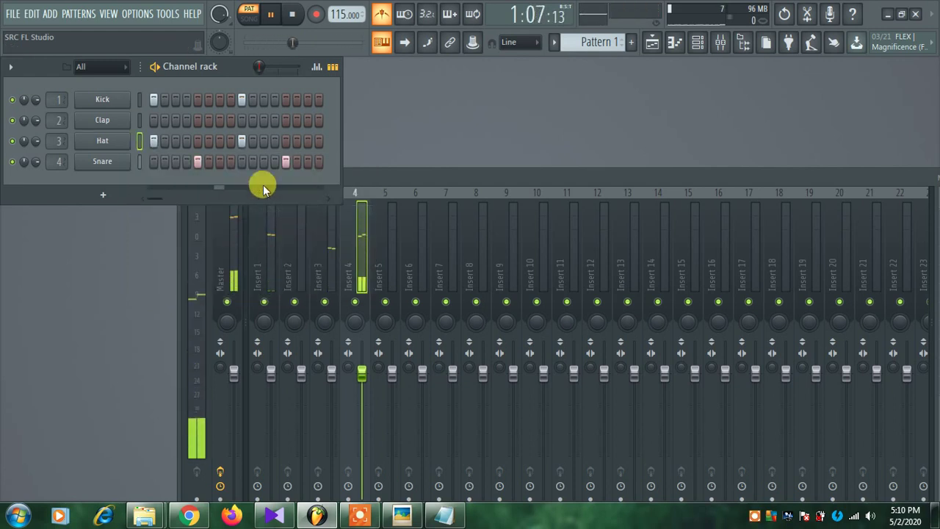
Fill the Hat channel every 2 steps and stop playback after listening to the result.
right_click(105, 142)
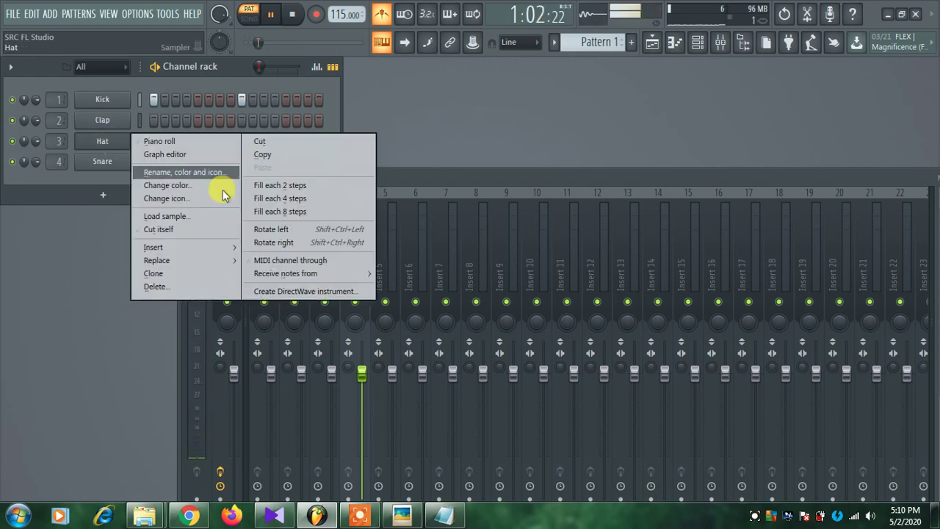
left_click(309, 186)
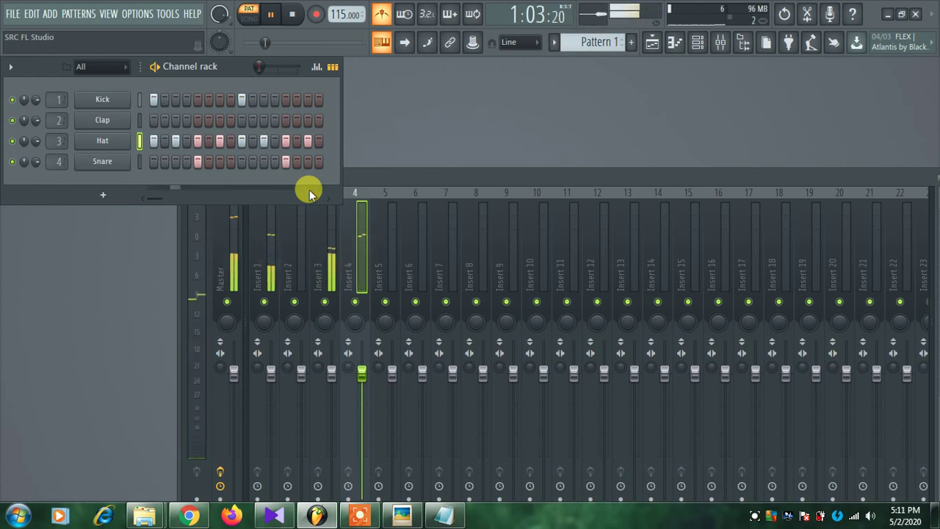
left_click(293, 15)
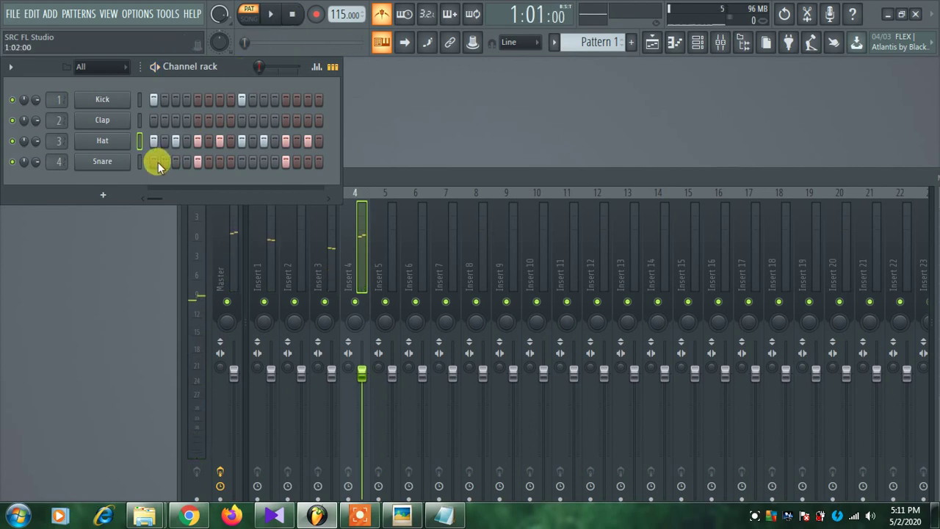
Add kicks on steps 5 and 13 so the kick falls on every beat, and play the pattern.
left_click(157, 99)
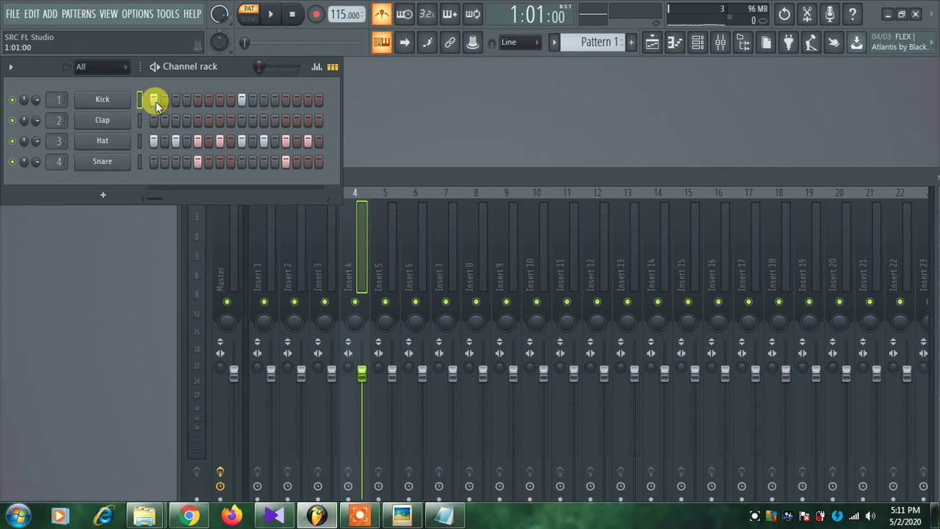
left_click(284, 100)
key("space")
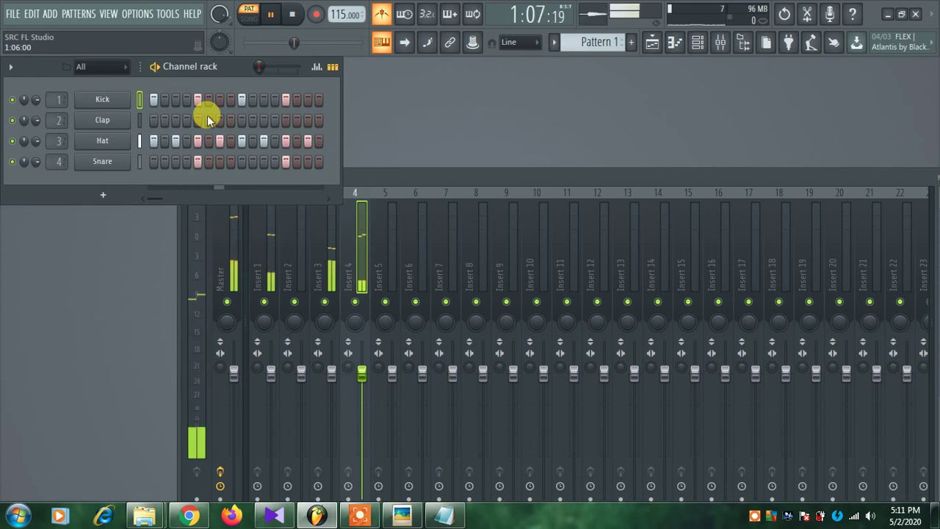
Try a kick variation by adding a kick on step 8 and removing those on steps 5 and 13, listening before stopping playback.
left_click(230, 104)
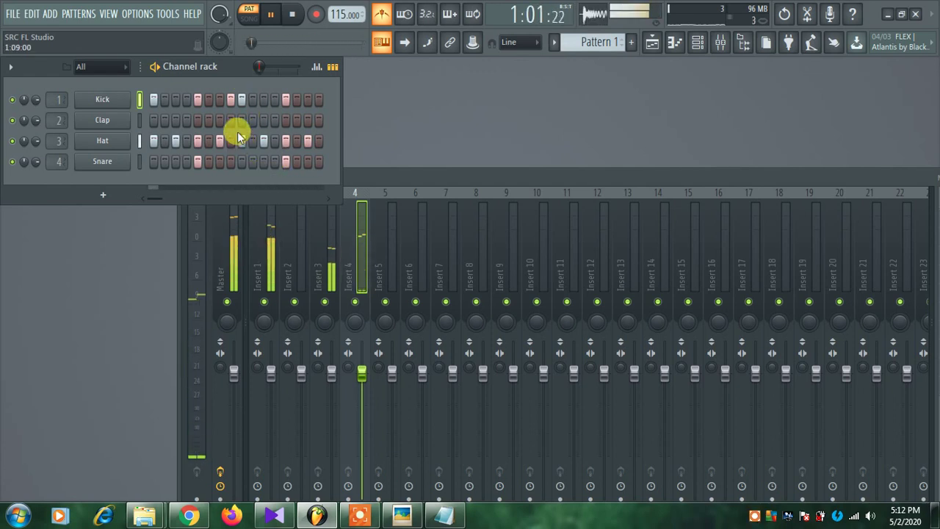
left_click(198, 102)
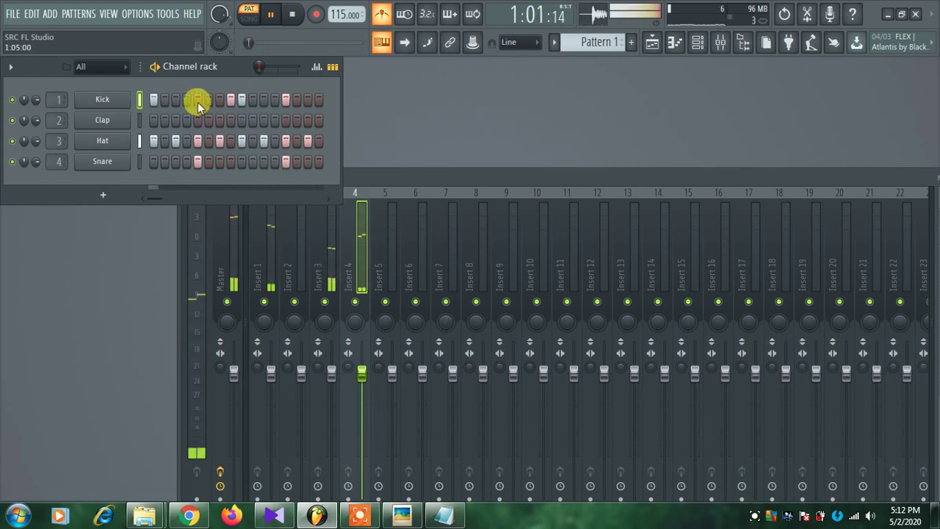
left_click(286, 100)
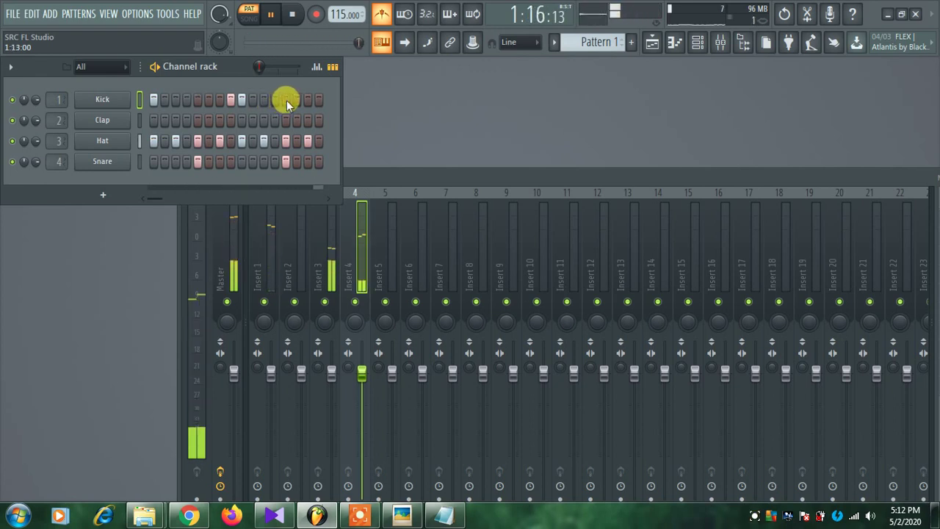
key("space")
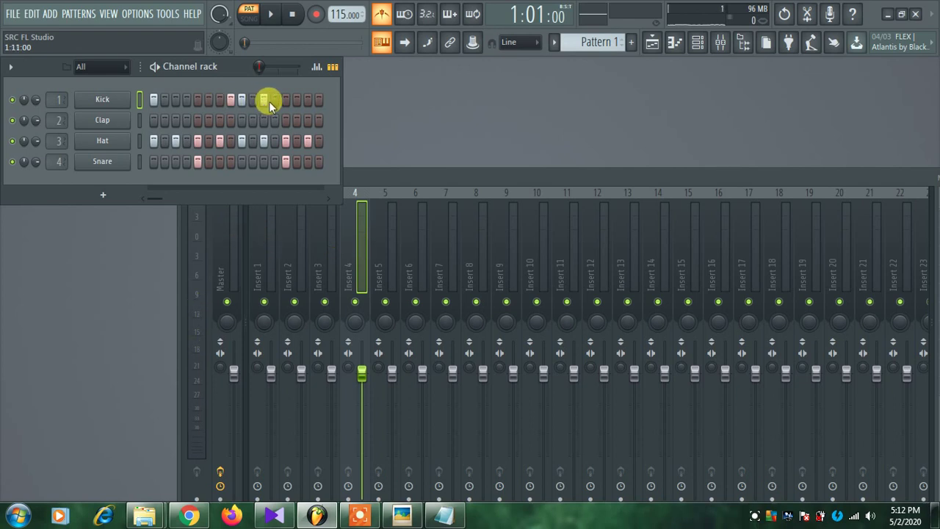
Try a syncopated kick rhythm on steps 1, 2, 7, 11 and 12, listening to it before stopping playback.
left_click(219, 104)
key("space")
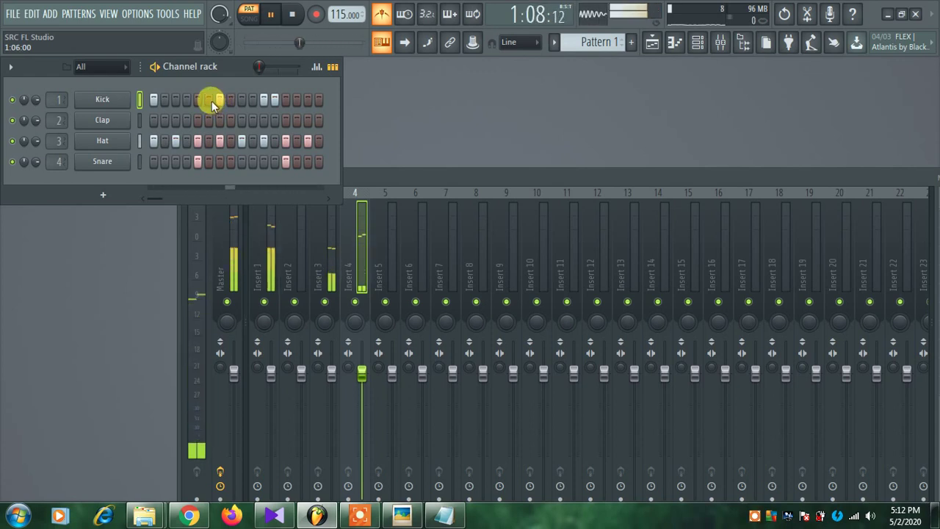
left_click(230, 99)
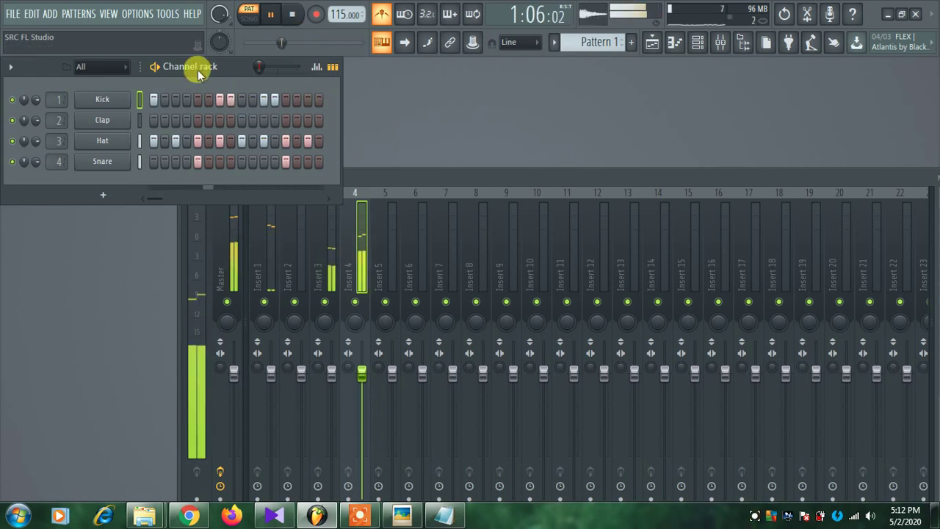
left_click(167, 102)
right_click(232, 103)
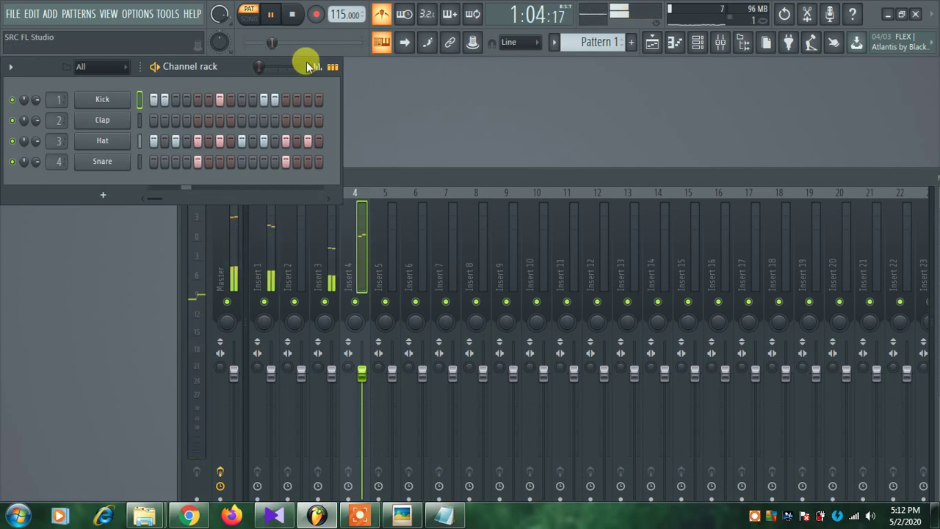
left_click(295, 17)
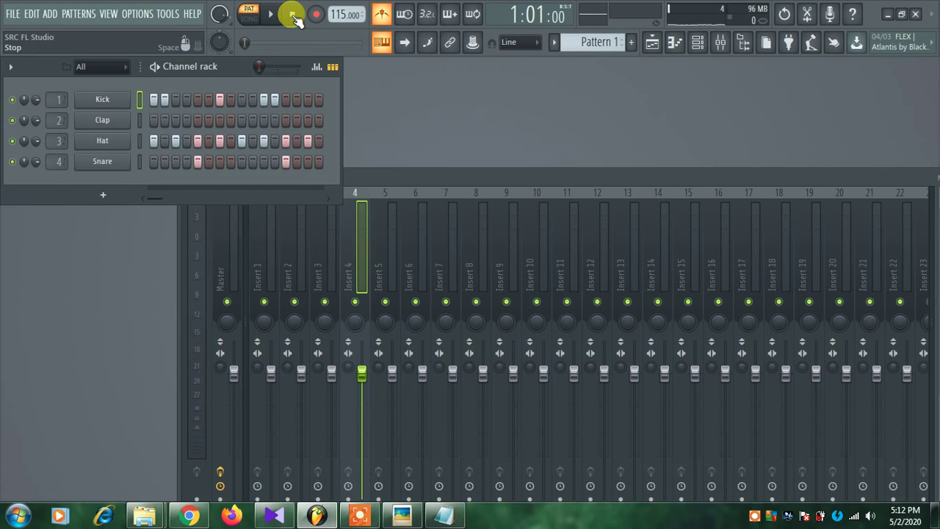
Set the project's time signature numerator to 3 in the project general settings and close the settings.
left_click(169, 14)
left_click(137, 15)
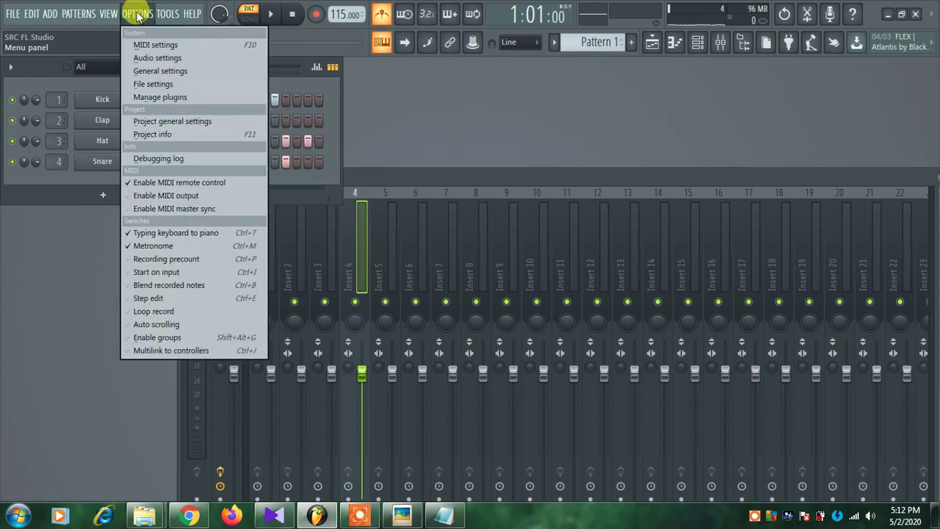
left_click(170, 122)
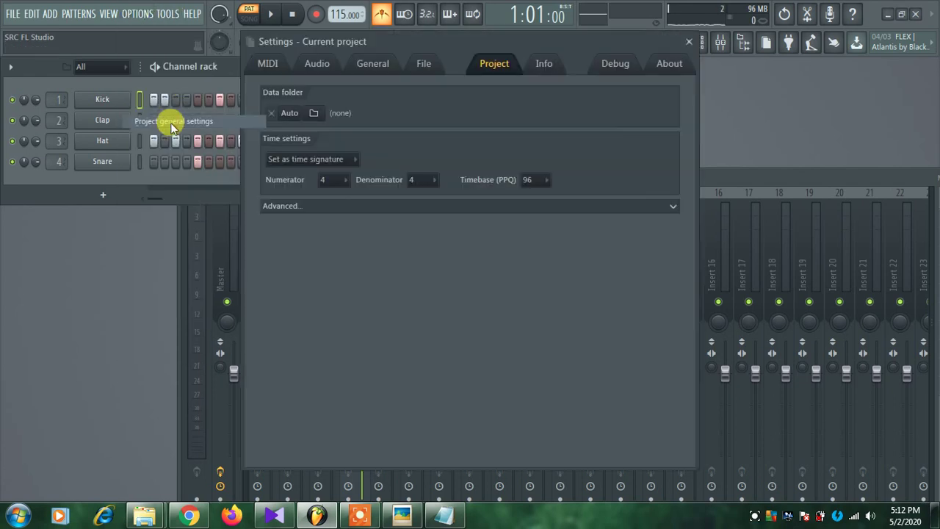
left_click(326, 181)
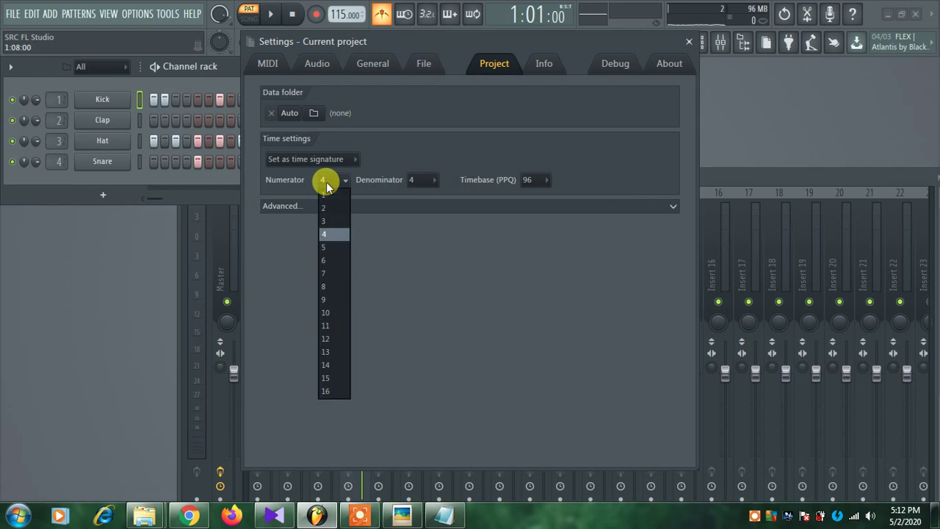
left_click(325, 220)
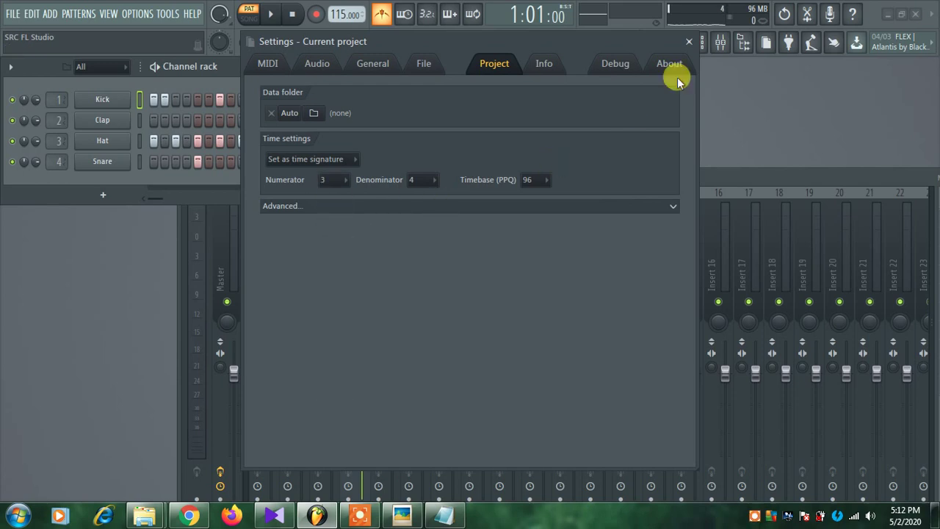
left_click(691, 42)
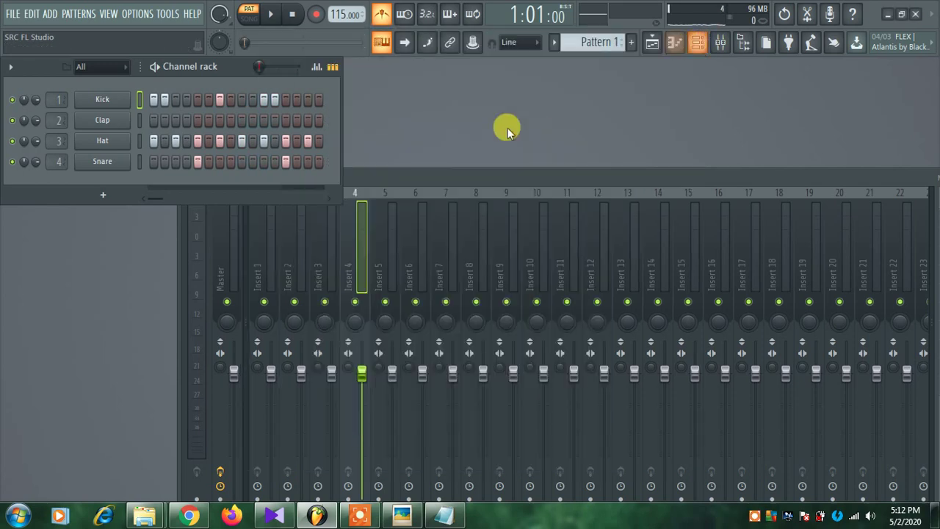
Widen the channel rack to show more steps and clear all kick, hat and snare steps from the pattern.
left_click_drag(332, 160, 510, 153)
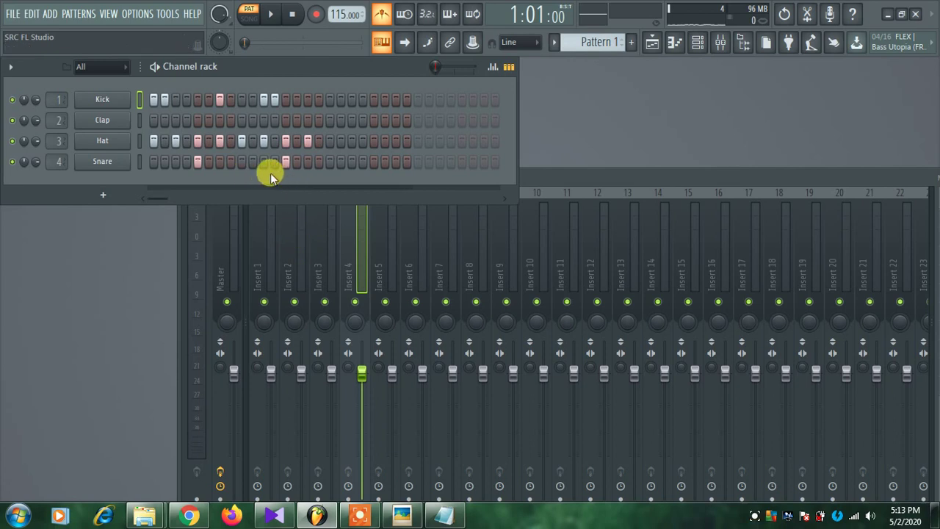
left_click(220, 140)
left_click_drag(290, 102, 275, 100)
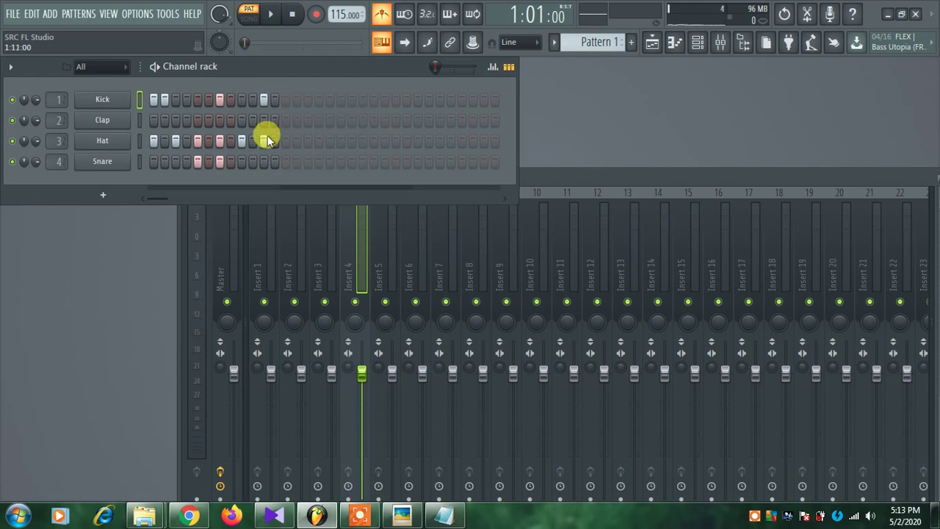
left_click(264, 140)
left_click(264, 98)
left_click(153, 141)
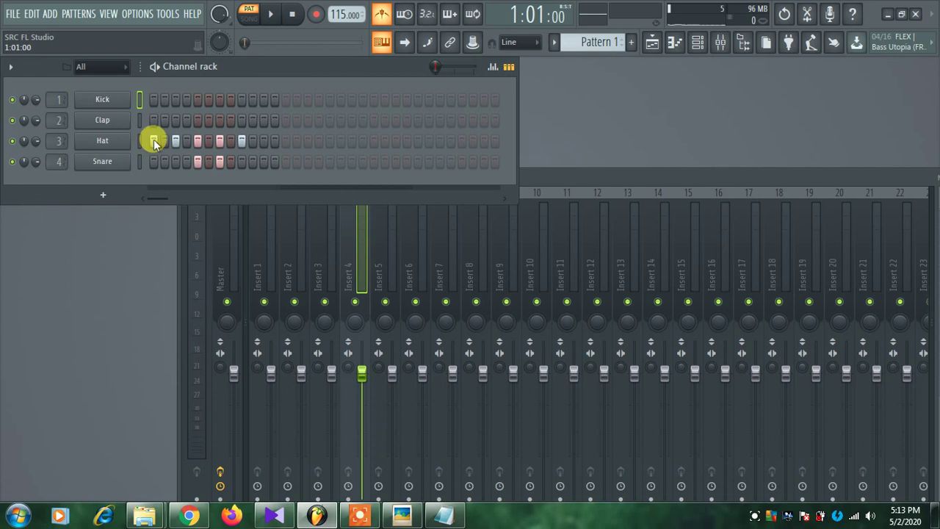
left_click(221, 161)
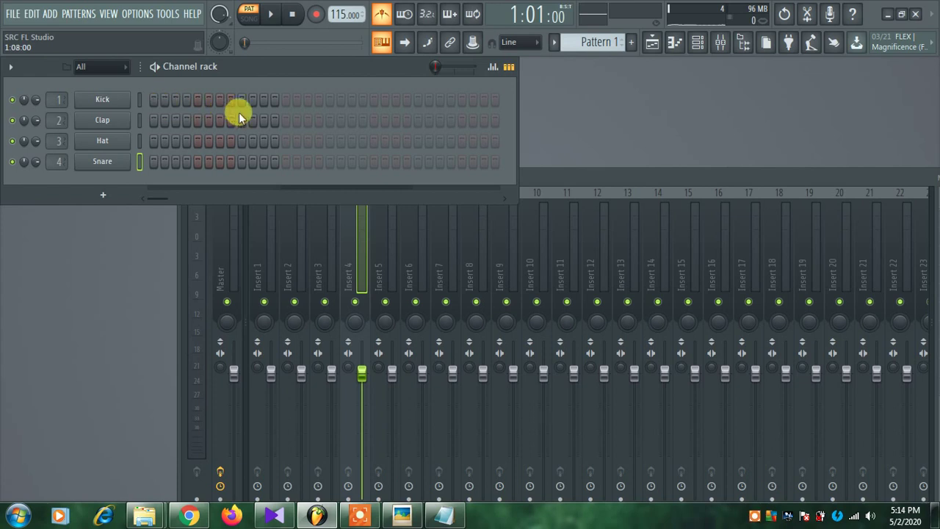
Build a 3/4 pattern with a kick on step 1, snares on steps 5 and 9 and hats every 2 steps, and play it.
left_click(153, 100)
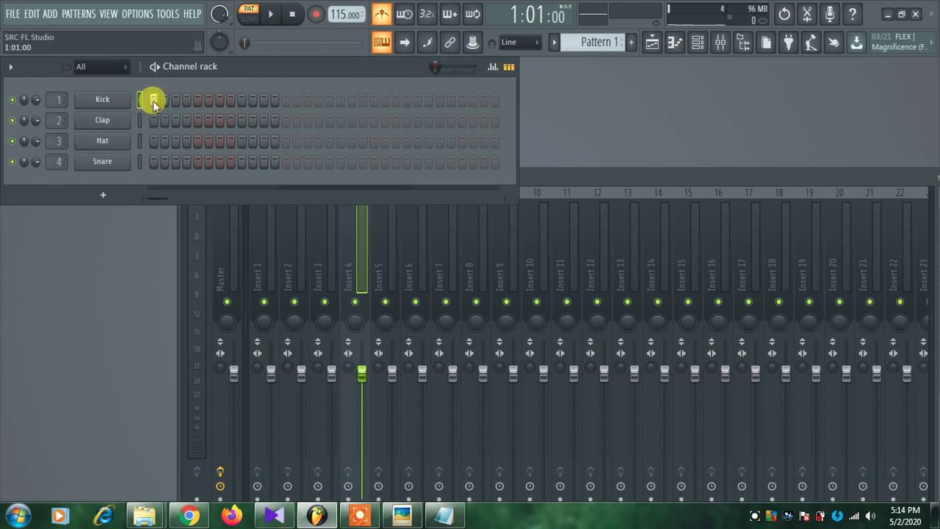
left_click(198, 163)
right_click(112, 142)
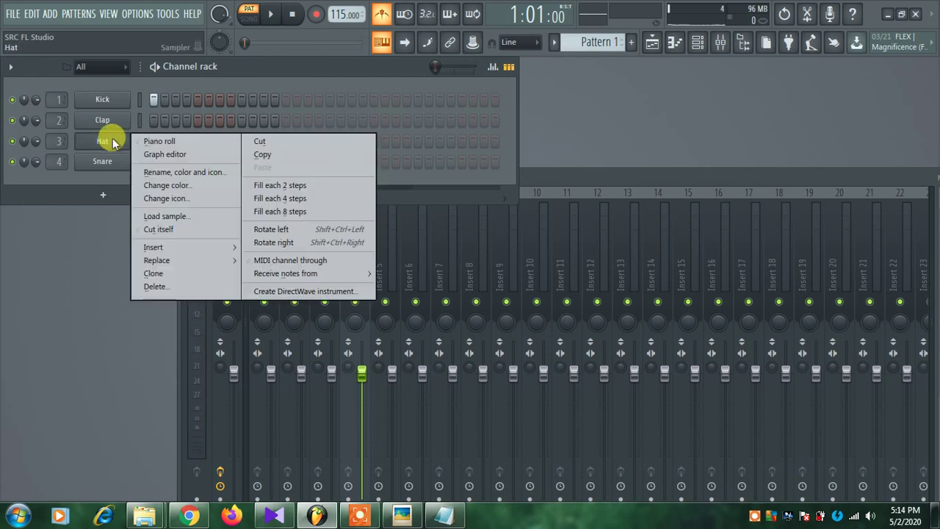
left_click(267, 186)
key("space")
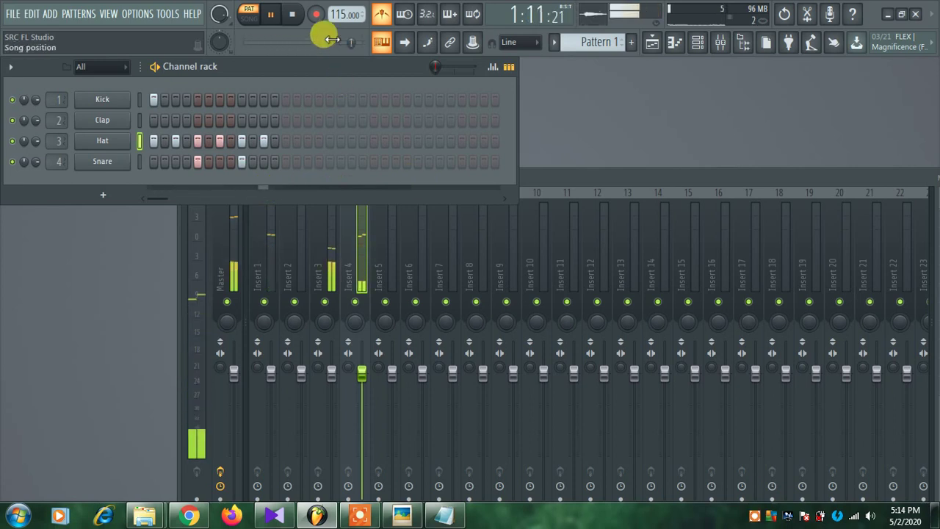
Raise the tempo to 149 while the 3/4 pattern plays, and stop playback.
scroll(335, 14, "up", 3)
scroll(335, 15, "up", 1)
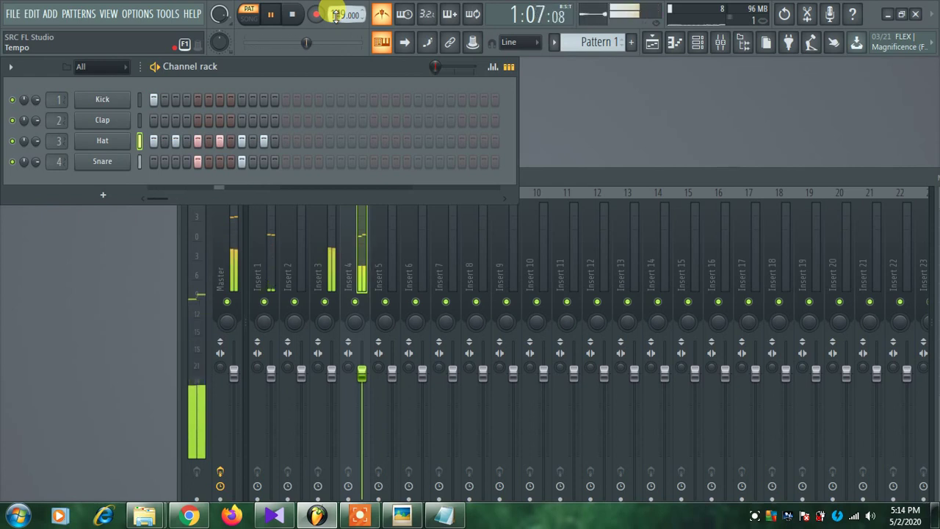
left_click(297, 15)
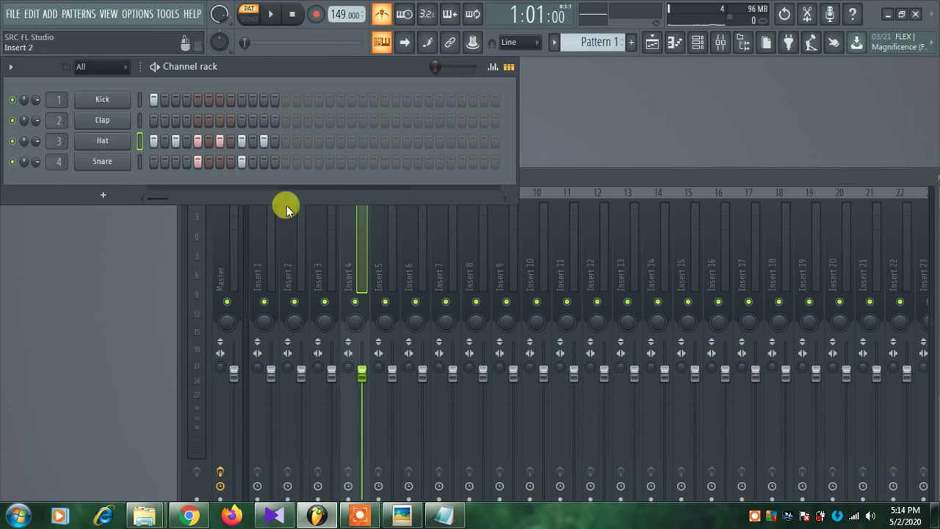
Switch to the Notepad notes and add the time signature 5/4 on a new line below 3/4.
left_click(443, 518)
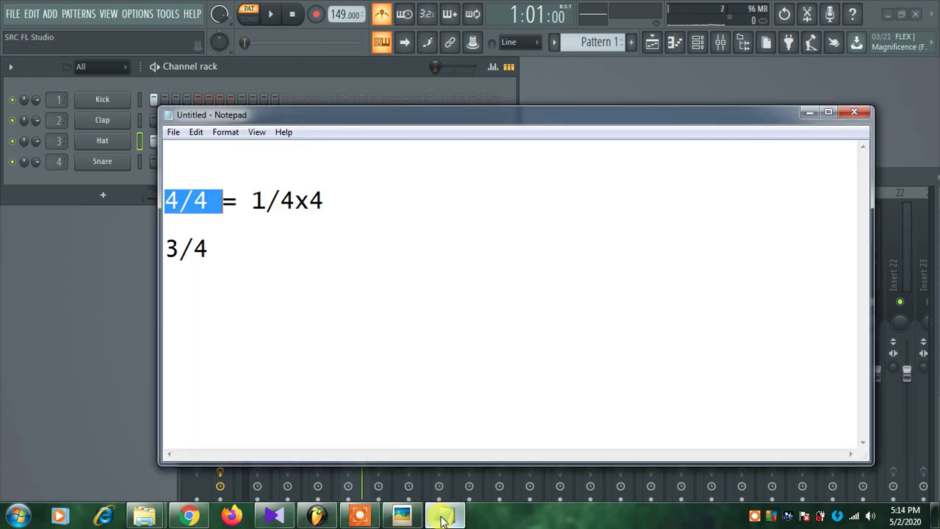
left_click(219, 239)
key("Return")
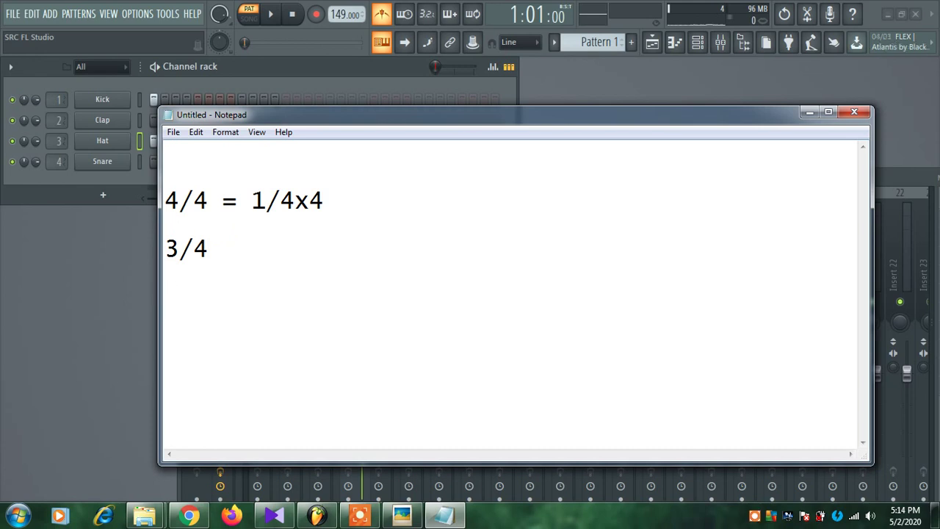
type("5/4")
key("Up")
key("Up")
key("Up")
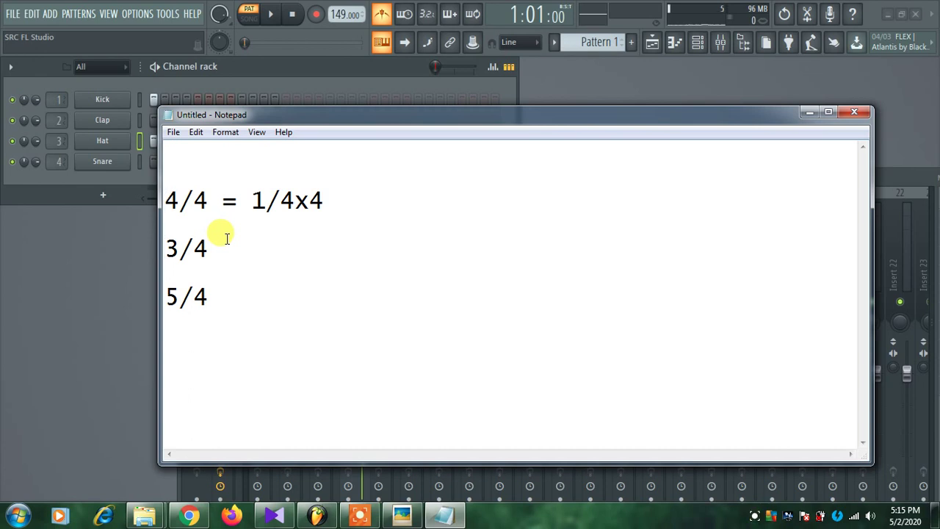
Add the time signature 7/4 on a new line below 5/4 in the notes.
key("Down")
key("Down")
key("Down")
key("Down")
key("Down")
type("7/4")
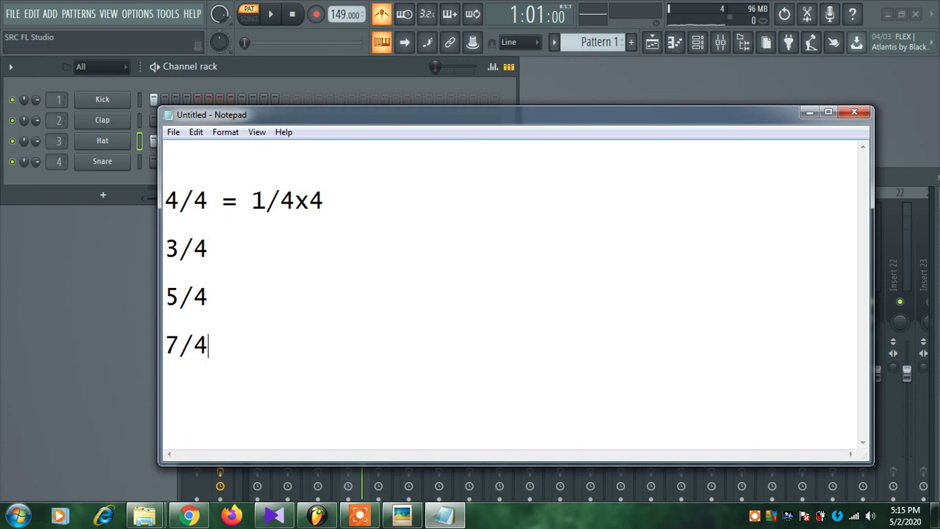
Return to FL Studio and briefly play the 3/4 pattern.
left_click(311, 86)
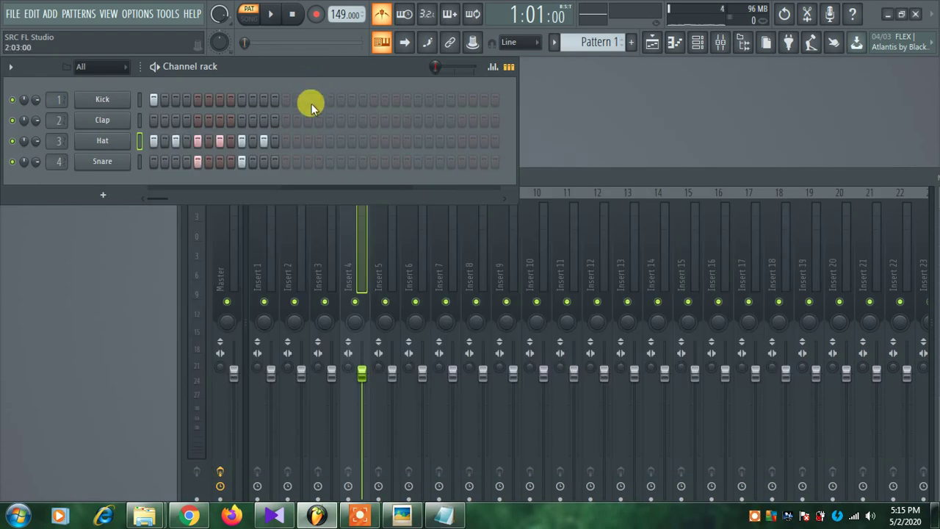
key("space")
key("space")
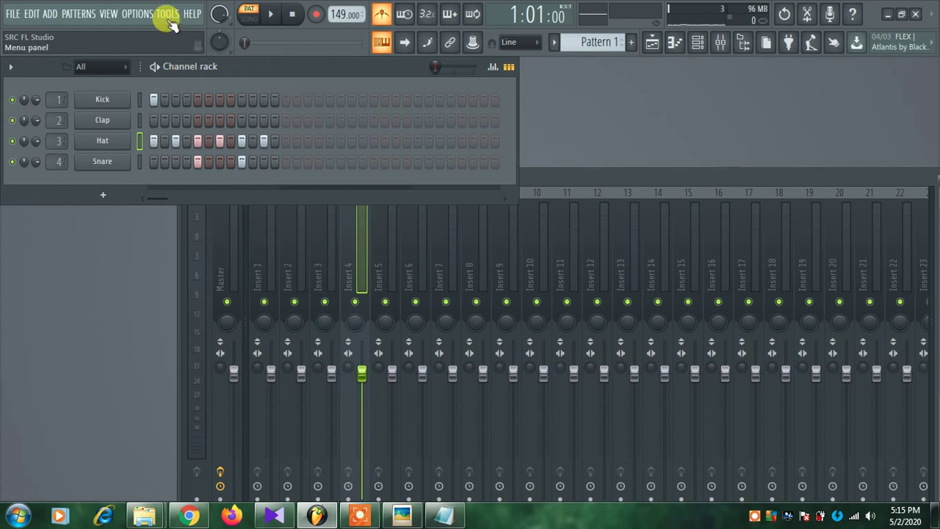
Set the project's time signature numerator to 5 in the project general settings and close the settings.
left_click(146, 14)
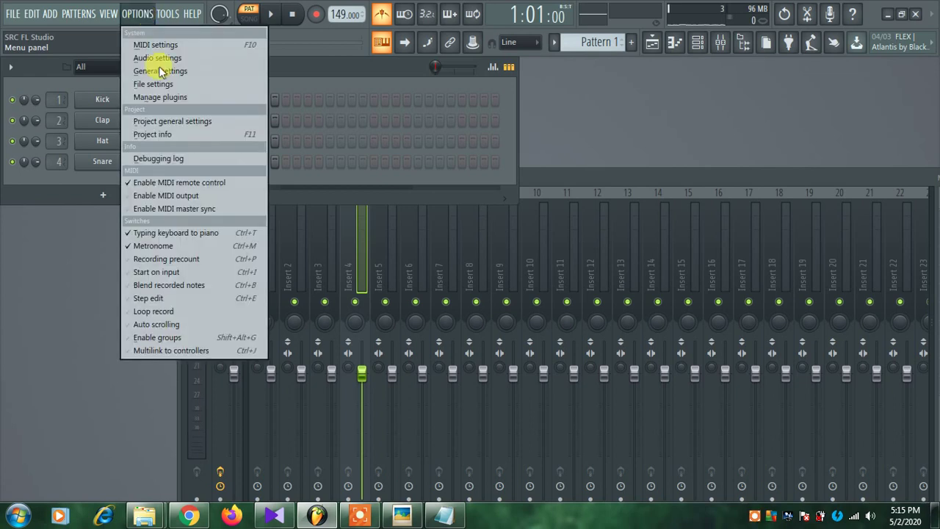
left_click(180, 120)
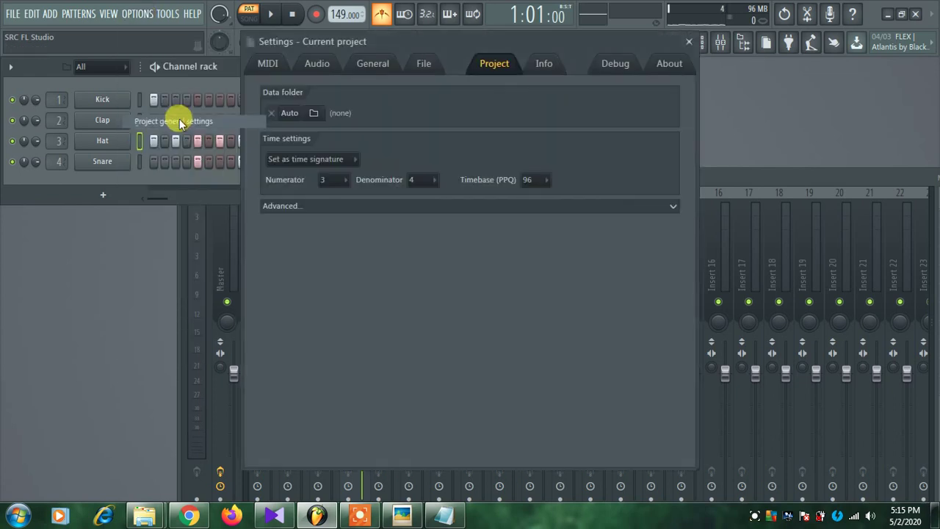
left_click(333, 184)
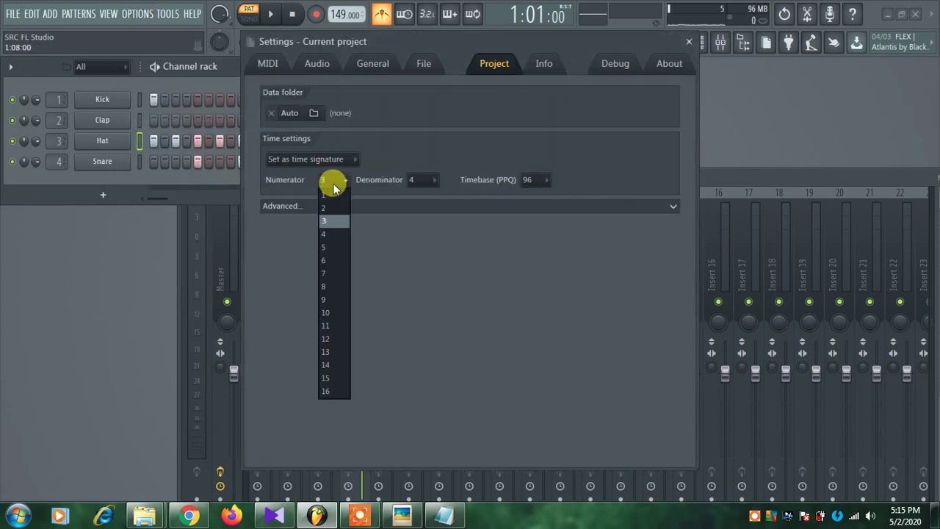
left_click(337, 247)
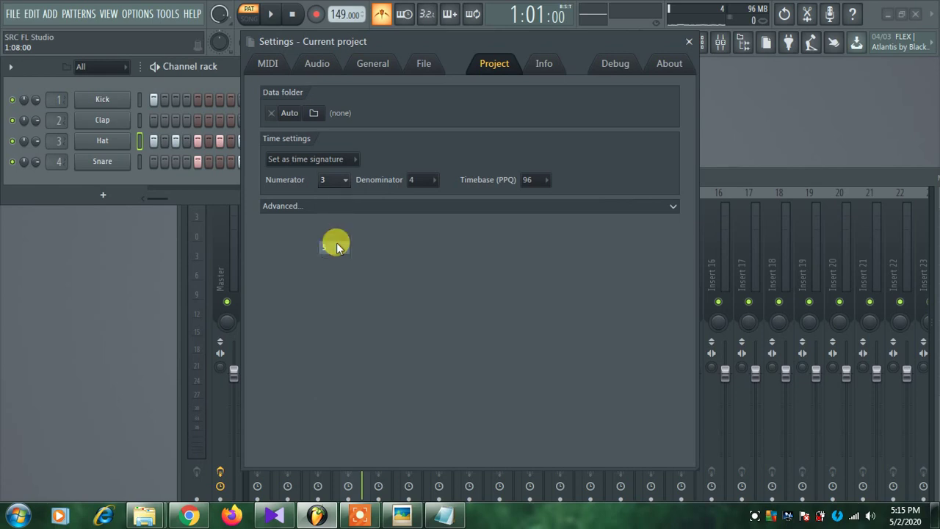
left_click(688, 41)
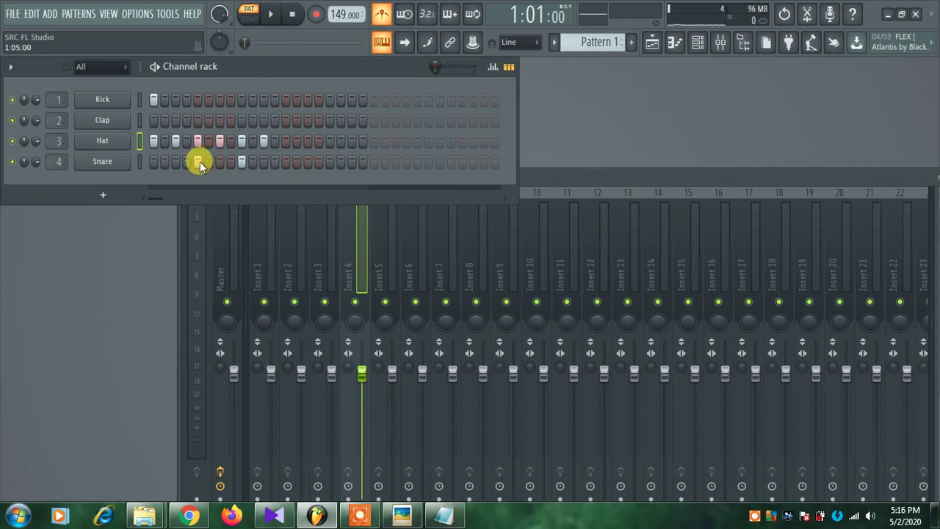
Remove the snare on step 9, add kicks on steps 9 and 13 and a snare on step 17, and play the 5/4 pattern.
left_click(242, 161)
left_click(242, 100)
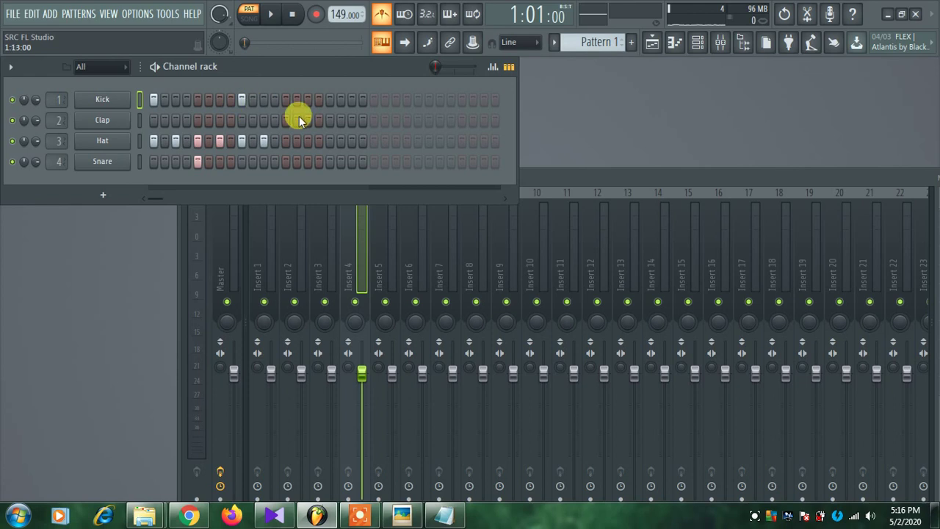
left_click(331, 161)
left_click(270, 14)
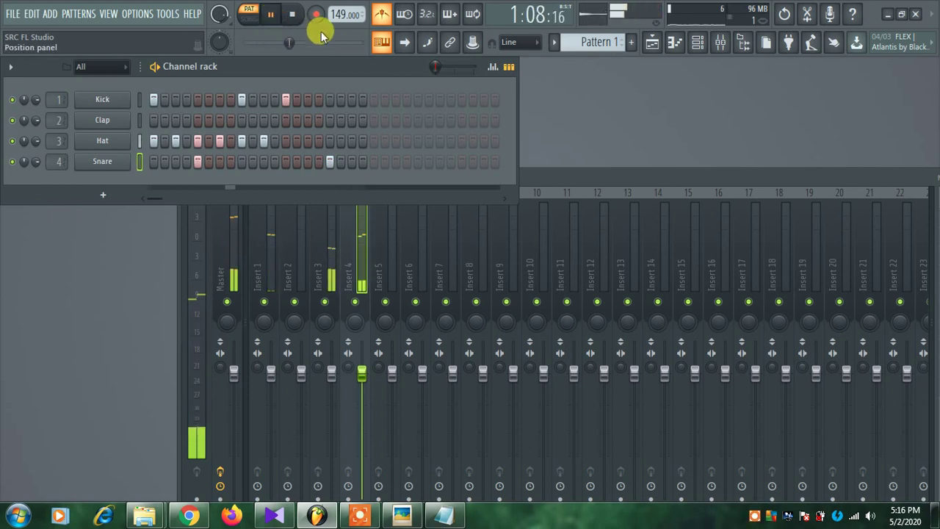
Extend the hat pattern across the 5/4 bar by adding hats on steps 13, 15, 17 and 19.
left_click(285, 140)
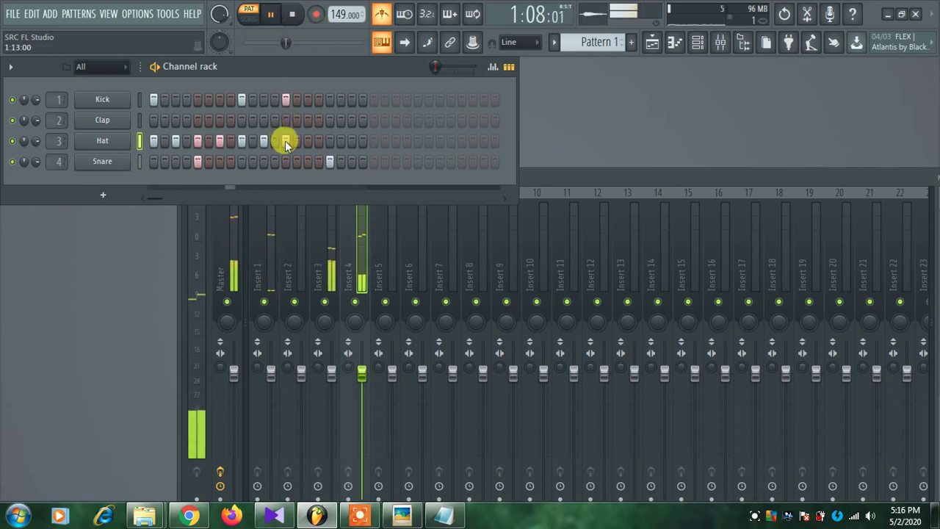
left_click(308, 141)
left_click(328, 145)
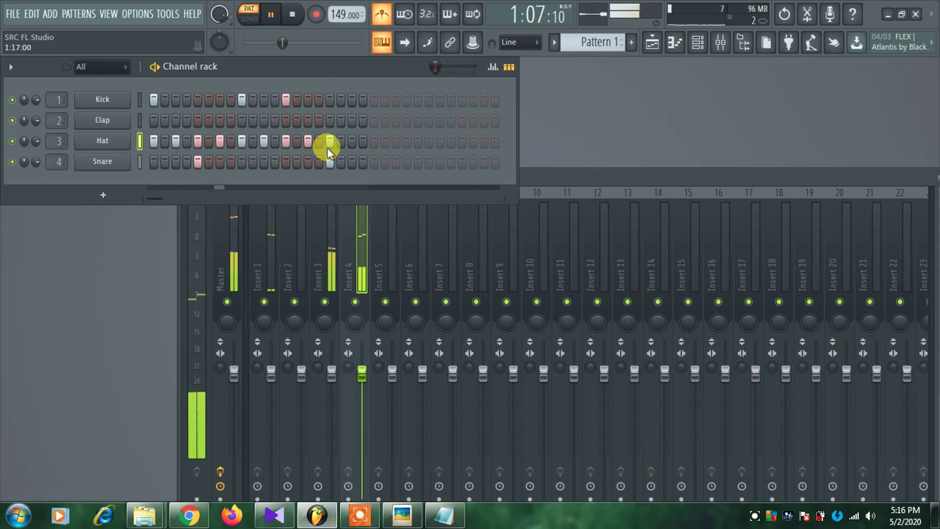
left_click(352, 145)
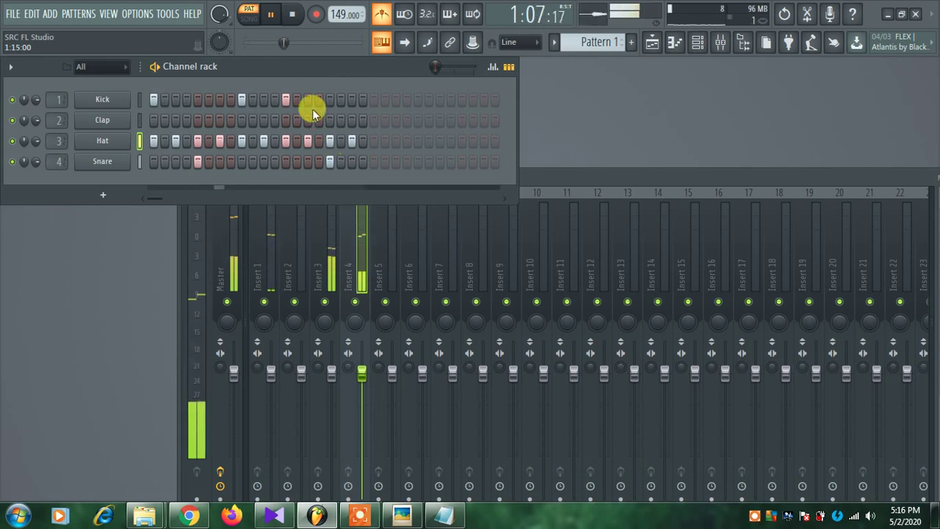
Stop the running playback, replay the completed 5/4 pattern from the start to hear it, and stop it again.
key("space")
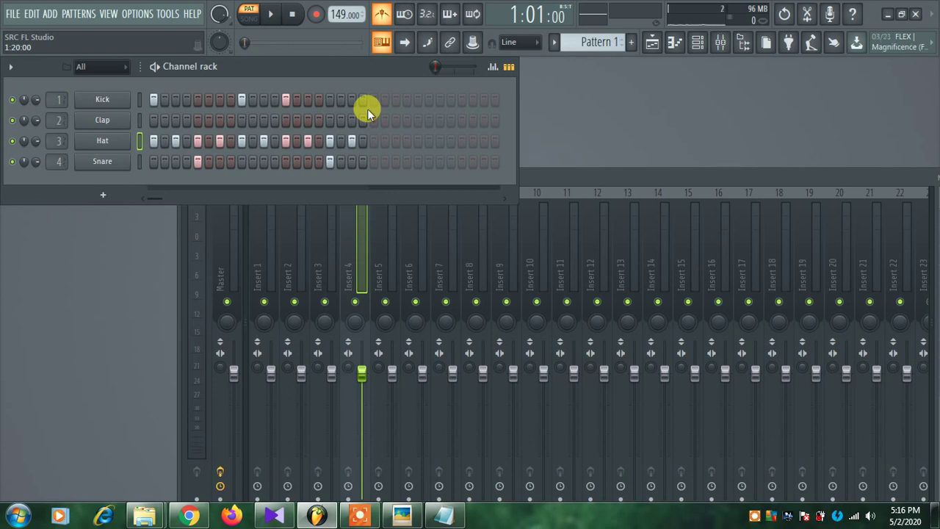
key("space")
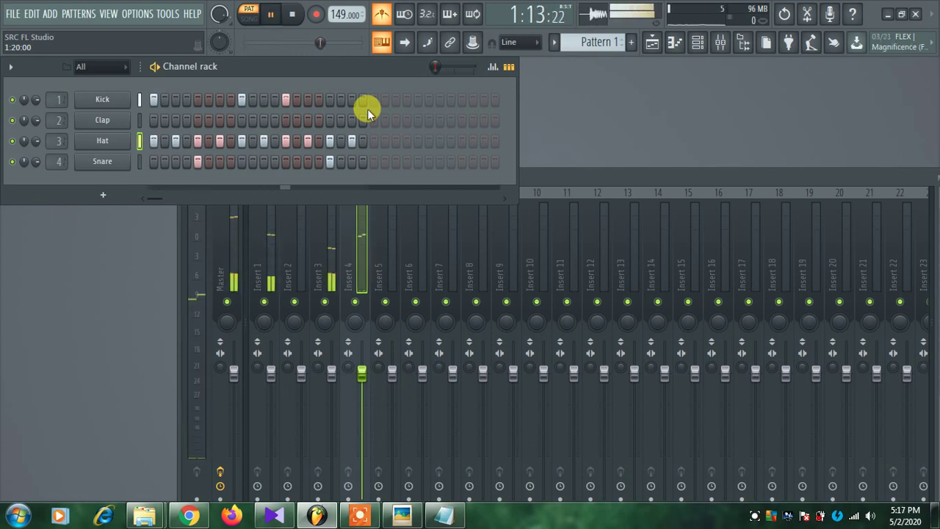
key("space")
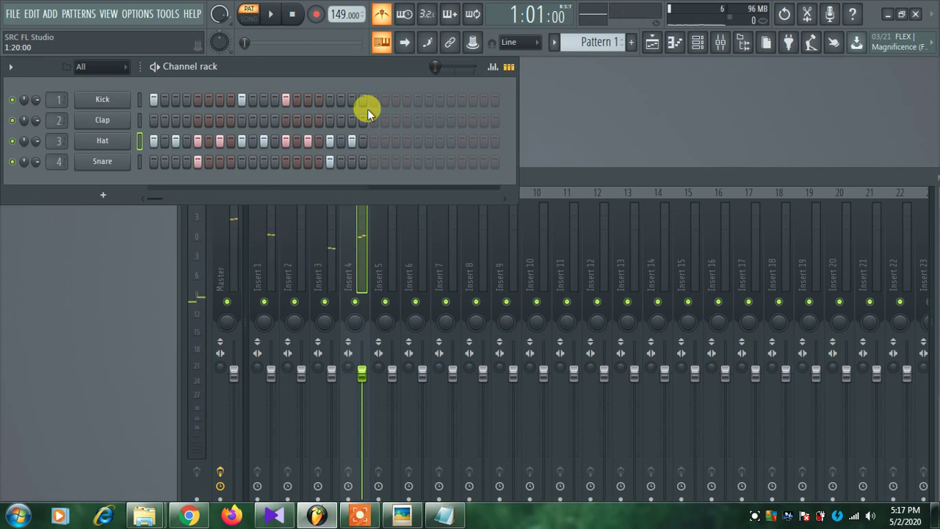